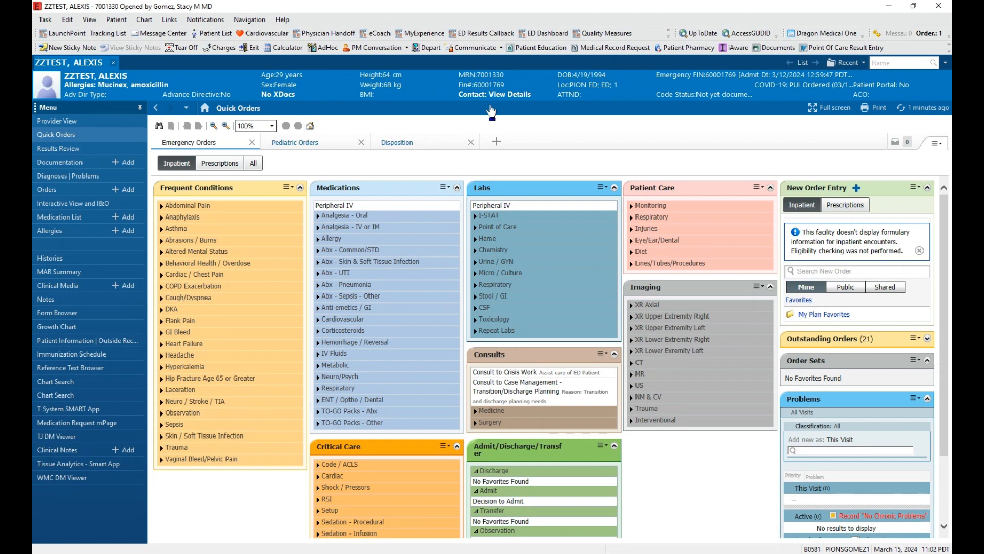
Step: Add the Trauma Orders and PED Trauma views as new tabs in Quick Orders
{"action": "left_click", "coordinate": [497, 144]}
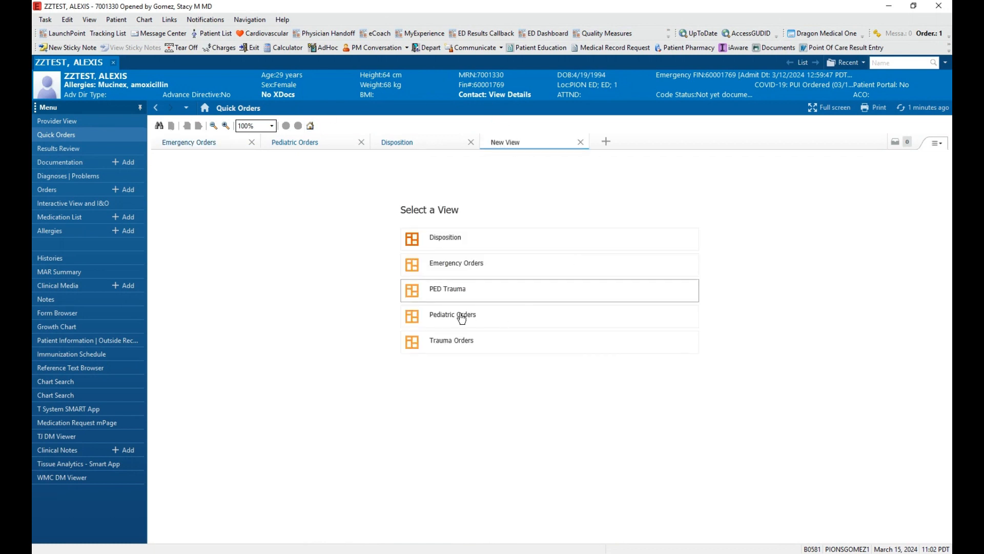
{"action": "left_click", "coordinate": [442, 351]}
{"action": "left_click", "coordinate": [607, 141]}
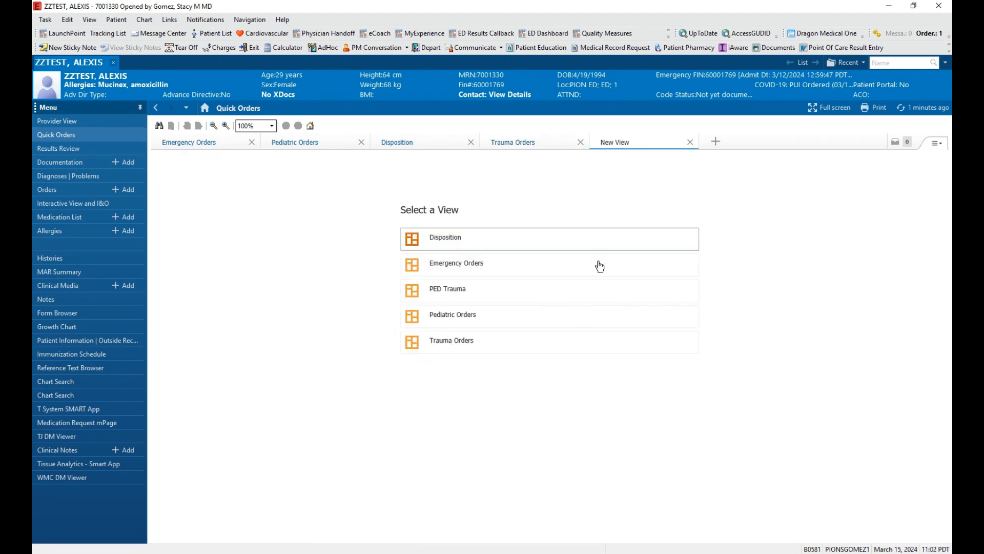
{"action": "left_click", "coordinate": [512, 293]}
Step: Move the Trauma Orders tab directly after Emergency Orders, and close the PED Trauma tab
{"action": "left_click_drag", "start_coordinate": [528, 145], "coordinate": [283, 152]}
{"action": "left_click_drag", "start_coordinate": [647, 145], "coordinate": [512, 146]}
{"action": "left_click", "coordinate": [581, 142]}
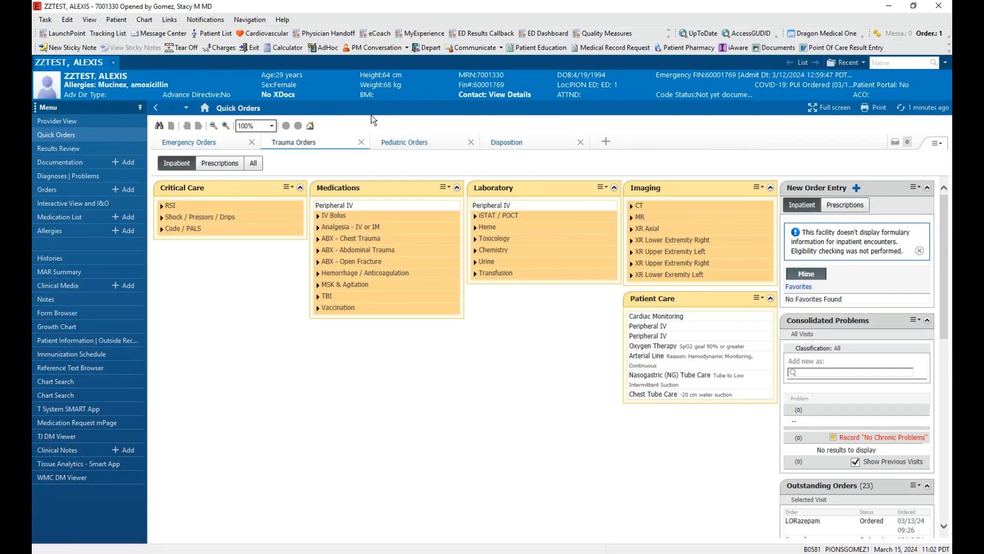
Step: Look at the orders under the DKA condition in the Emergency Orders view, and collapse it again
{"action": "left_click", "coordinate": [213, 145]}
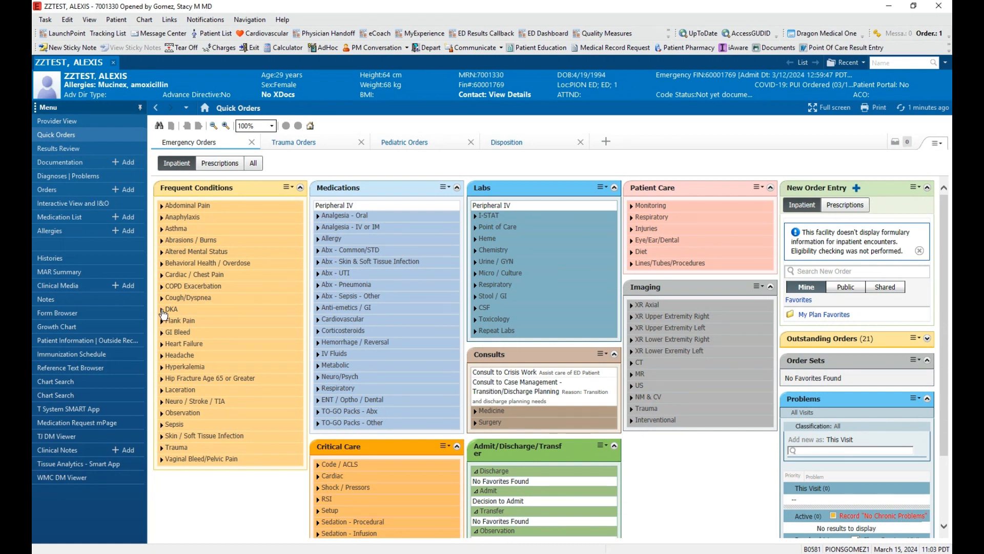
{"action": "left_click", "coordinate": [163, 311]}
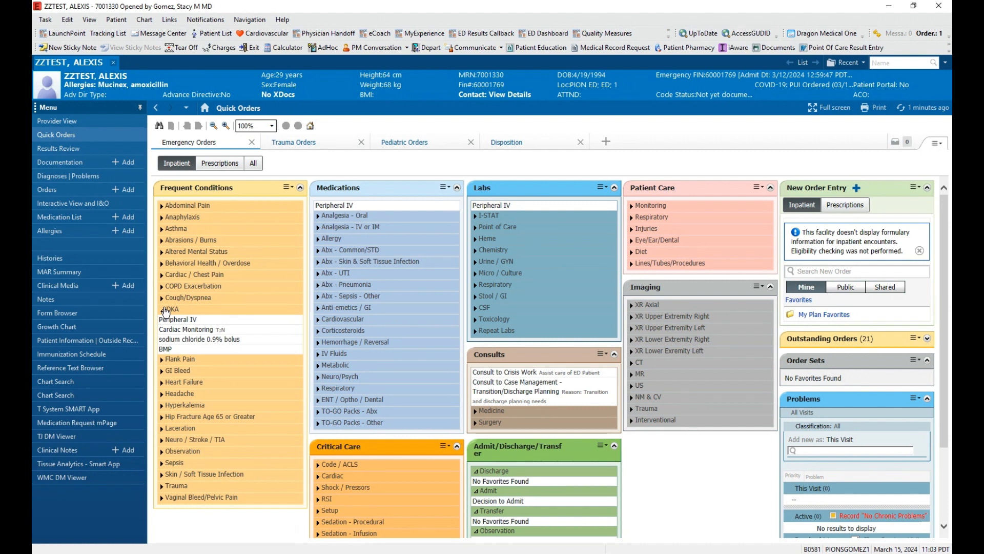
{"action": "left_click", "coordinate": [164, 310]}
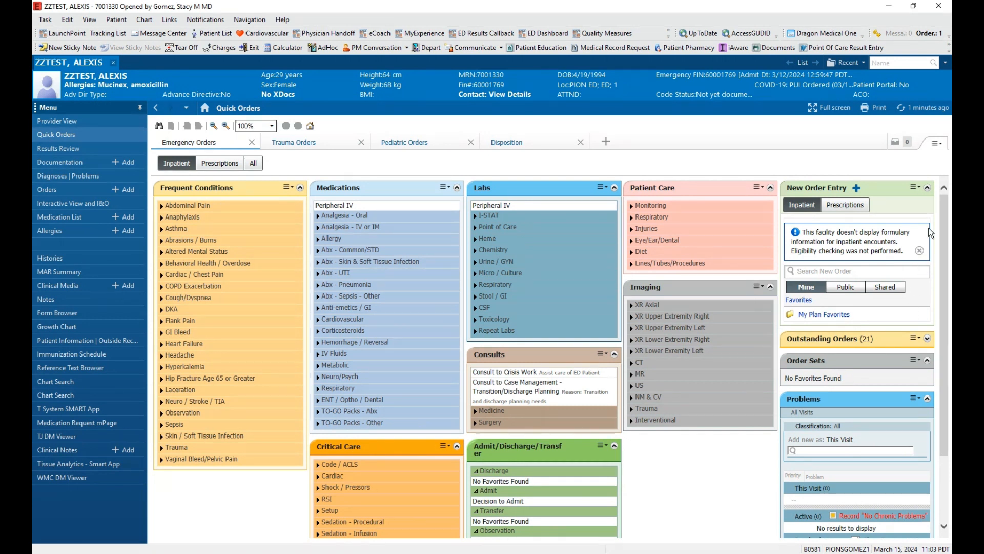
Step: Turn off the Problems component in the Emergency Orders view
{"action": "left_click", "coordinate": [938, 144]}
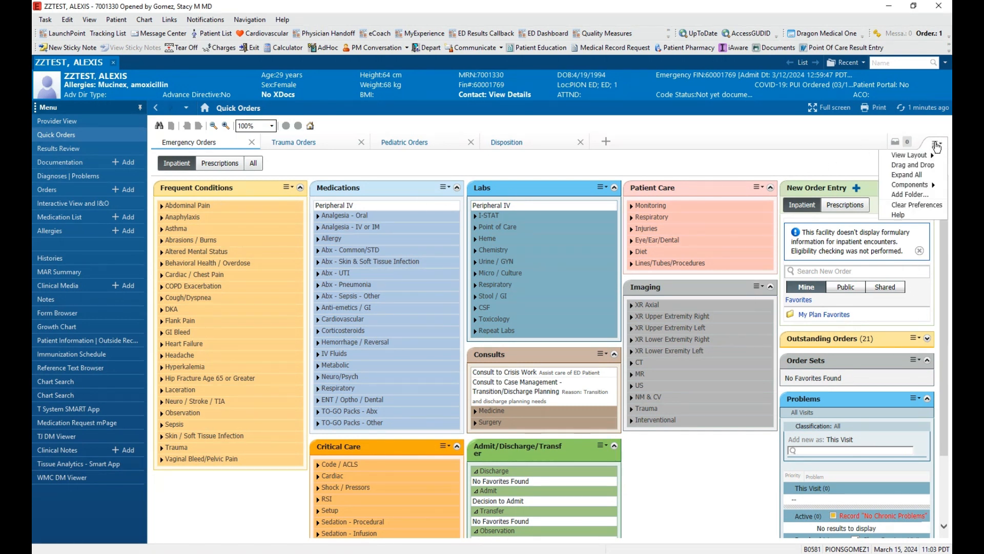
{"action": "mouse_move", "coordinate": [915, 185]}
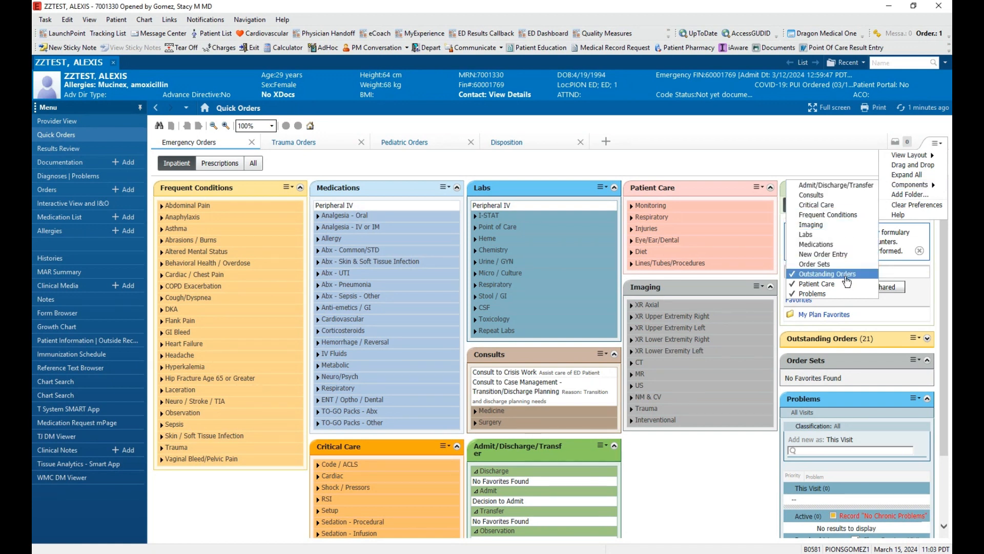
{"action": "left_click", "coordinate": [839, 294]}
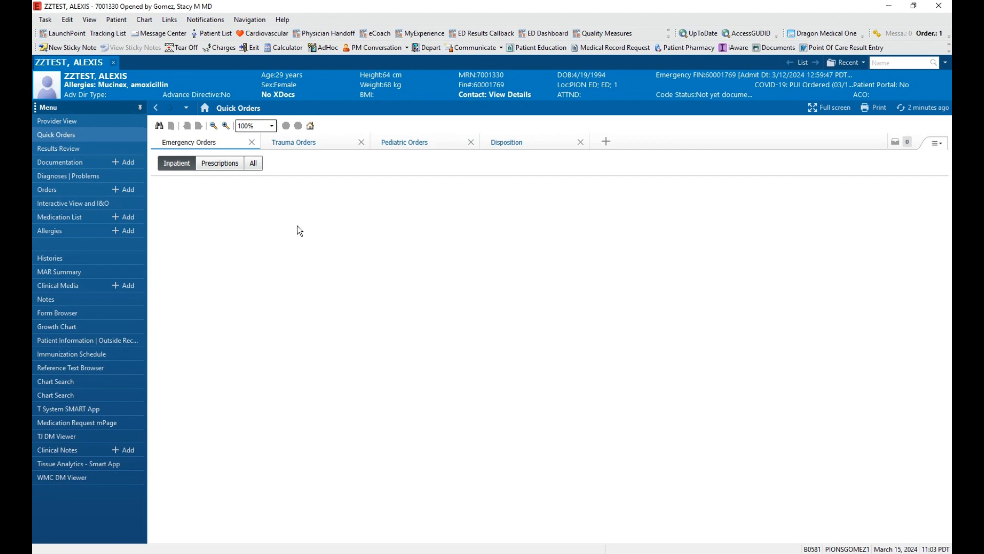
Step: Open the favorites organizer from a new order and create a folder named Pharmacy under Favorites
{"action": "left_click", "coordinate": [119, 191]}
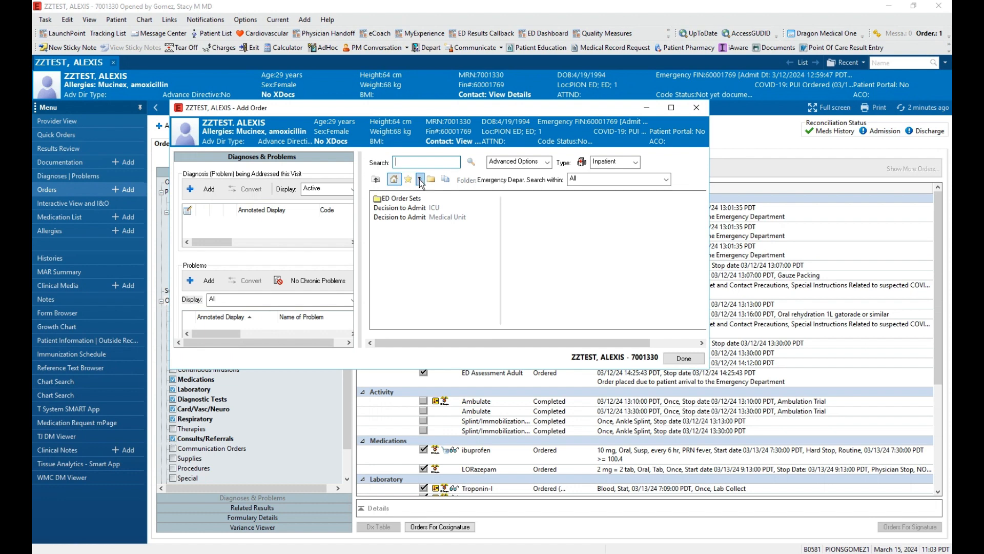
{"action": "left_click", "coordinate": [419, 179]}
{"action": "left_click", "coordinate": [462, 193]}
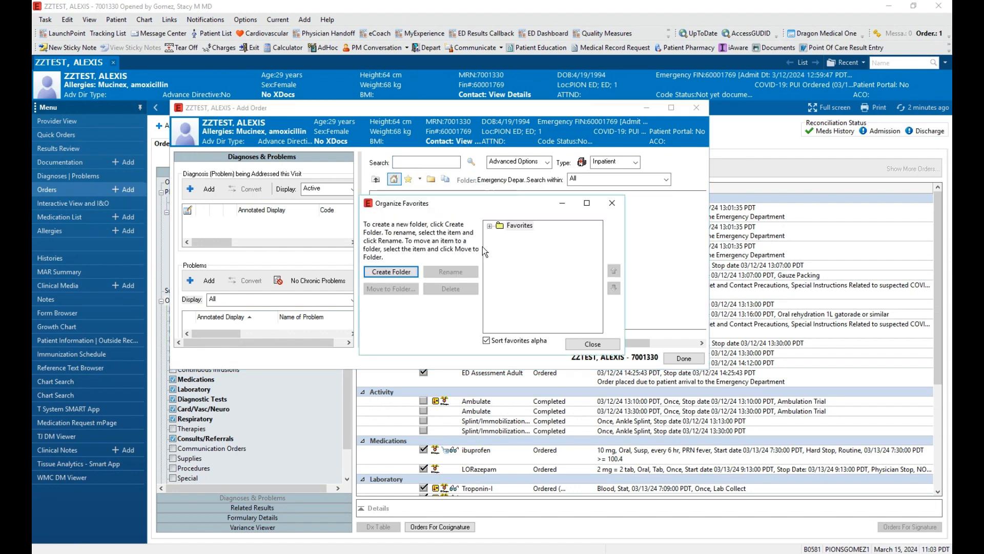
{"action": "left_click", "coordinate": [517, 226]}
{"action": "left_click", "coordinate": [393, 274]}
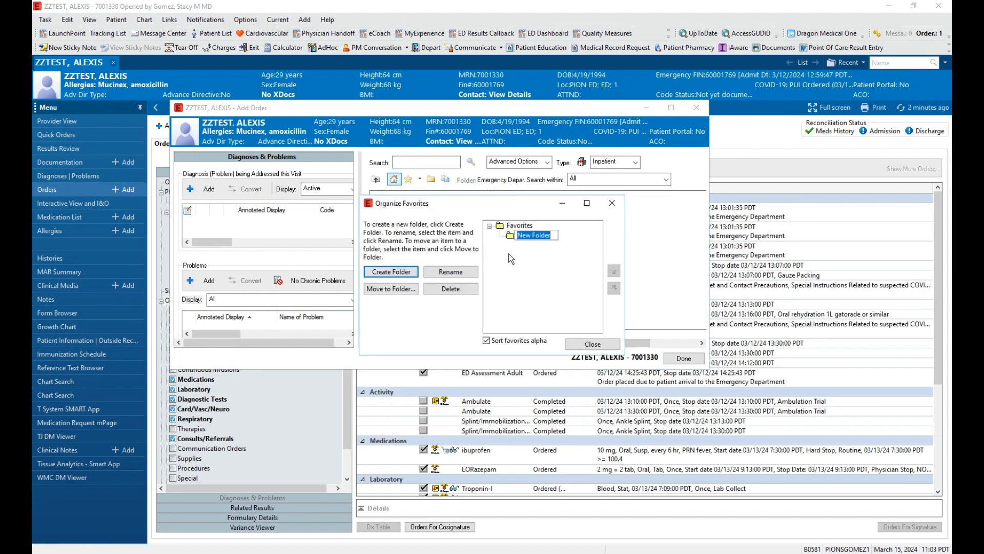
{"action": "type", "text": "Pharmacy"}
{"action": "key", "text": "Return"}
Step: Create a subfolder named Nausea/Vomiting inside the Pharmacy favorites folder
{"action": "left_click", "coordinate": [525, 240]}
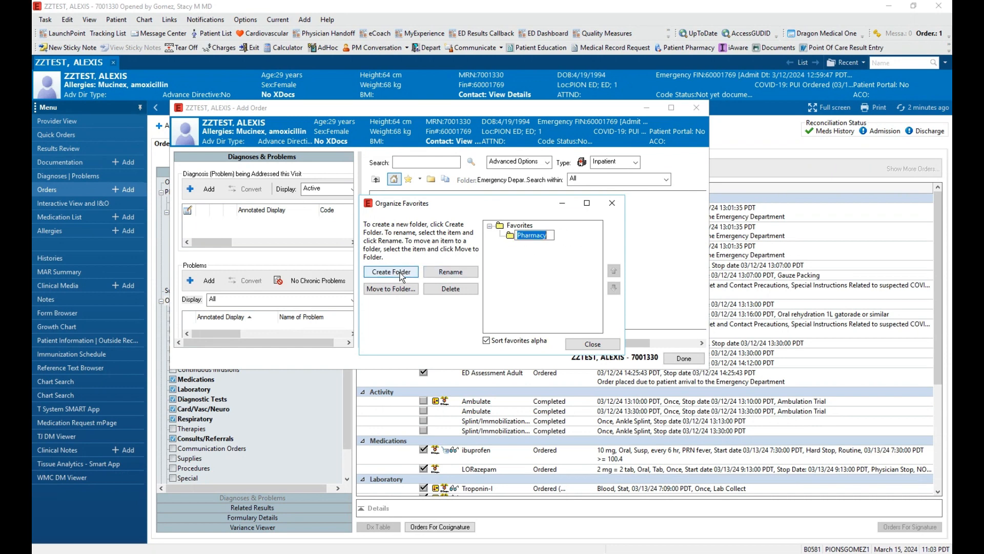
{"action": "left_click", "coordinate": [391, 271]}
{"action": "type", "text": "N"}
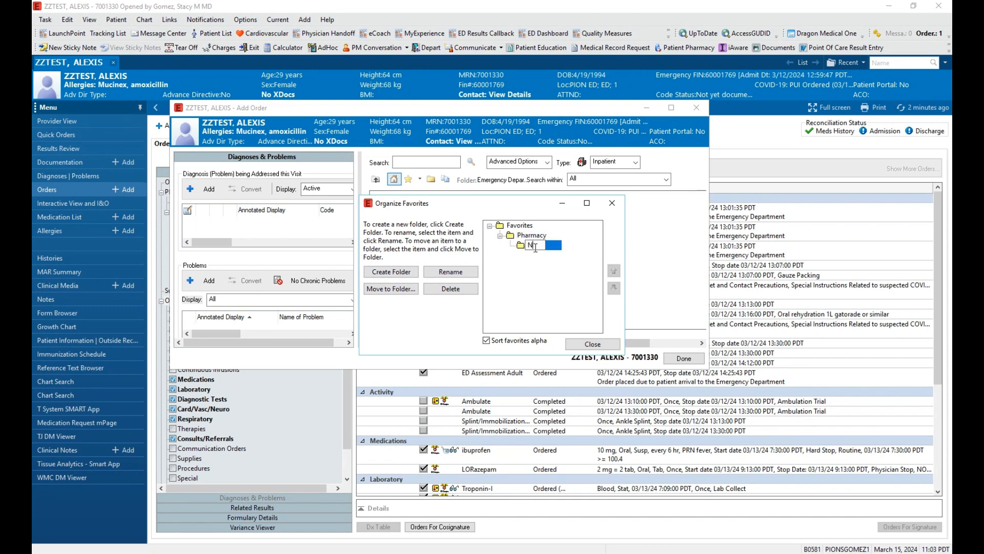
{"action": "type", "text": "ausea/Vomiting"}
{"action": "left_click", "coordinate": [404, 274]}
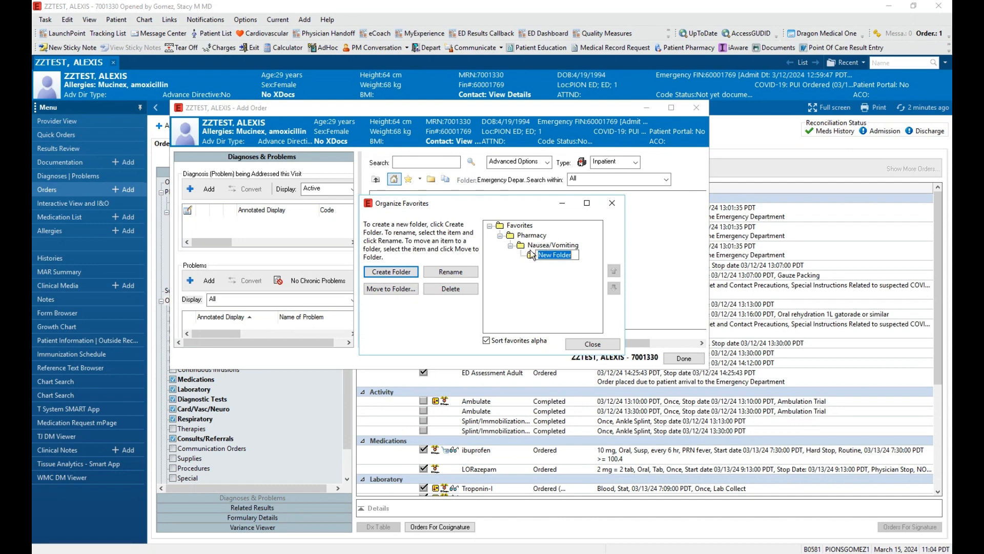
{"action": "left_click", "coordinate": [464, 287]}
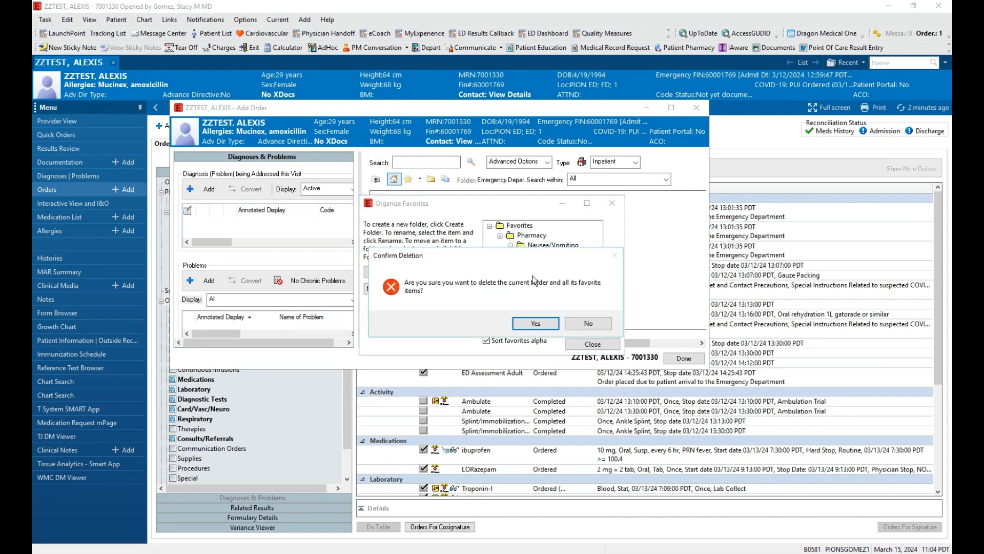
{"action": "left_click", "coordinate": [551, 323]}
Step: Create a subfolder named Pain inside the Pharmacy favorites folder
{"action": "left_click", "coordinate": [531, 235]}
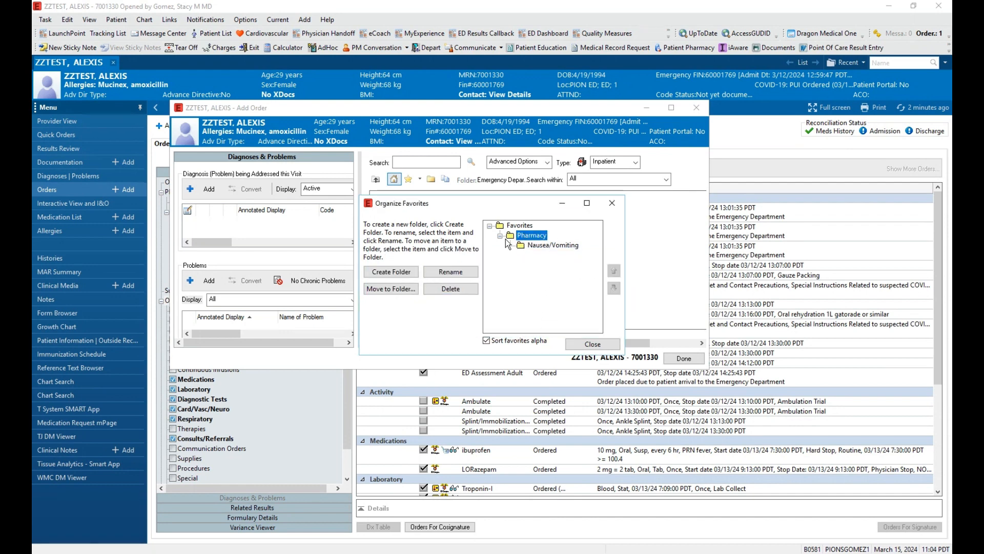
{"action": "left_click", "coordinate": [391, 271]}
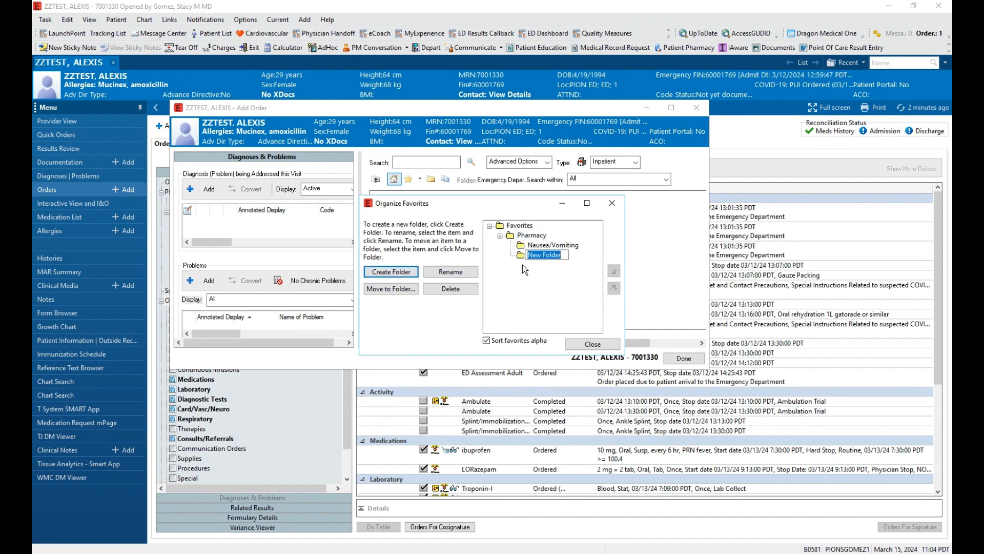
{"action": "type", "text": "Pain"}
{"action": "key", "text": "Return"}
Step: Create a subfolder named Antibiotics inside the Pharmacy favorites folder, and close the favorites organizer
{"action": "left_click", "coordinate": [530, 236]}
{"action": "left_click", "coordinate": [383, 271]}
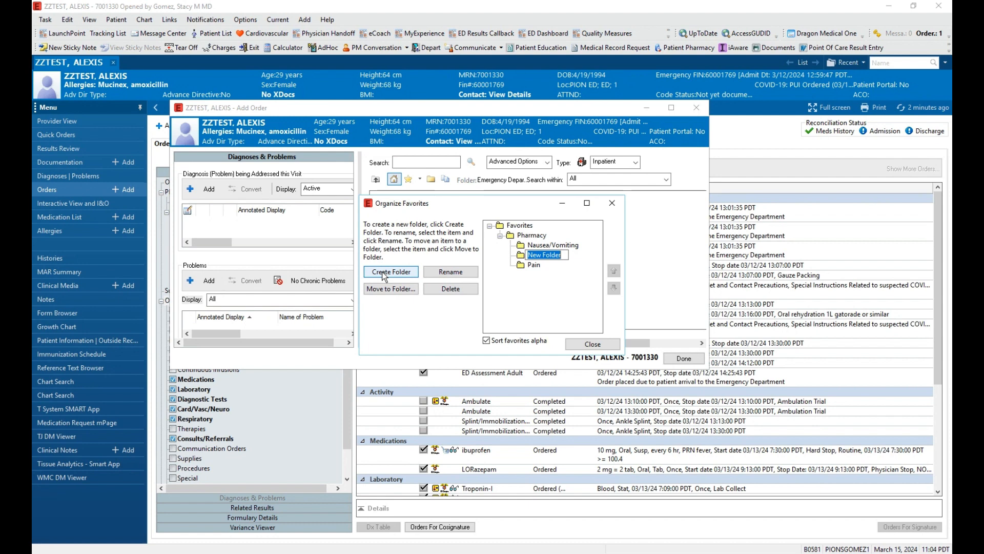
{"action": "type", "text": "Antibi"}
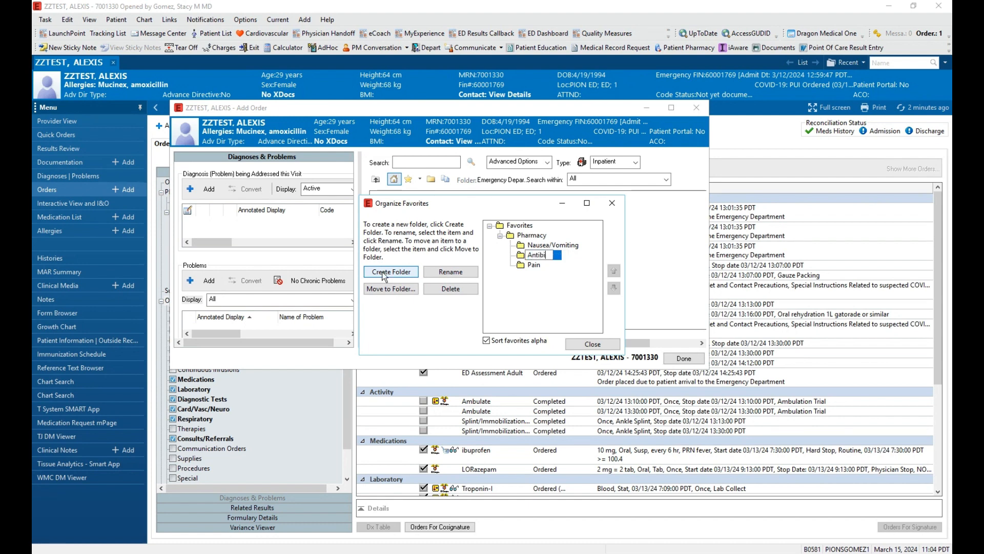
{"action": "type", "text": "oticd"}
{"action": "left_click", "coordinate": [545, 306]}
{"action": "left_click", "coordinate": [546, 237]}
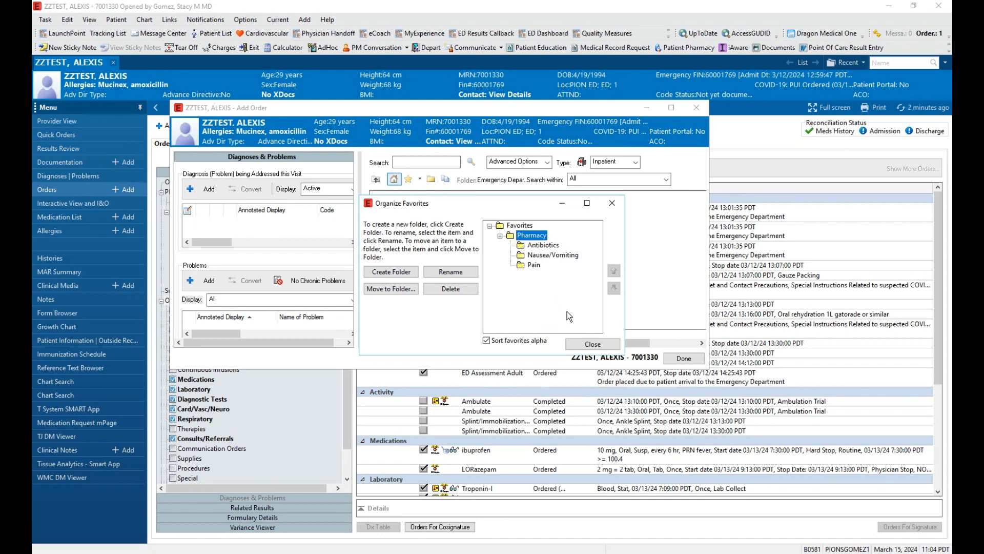
{"action": "left_click", "coordinate": [592, 344]}
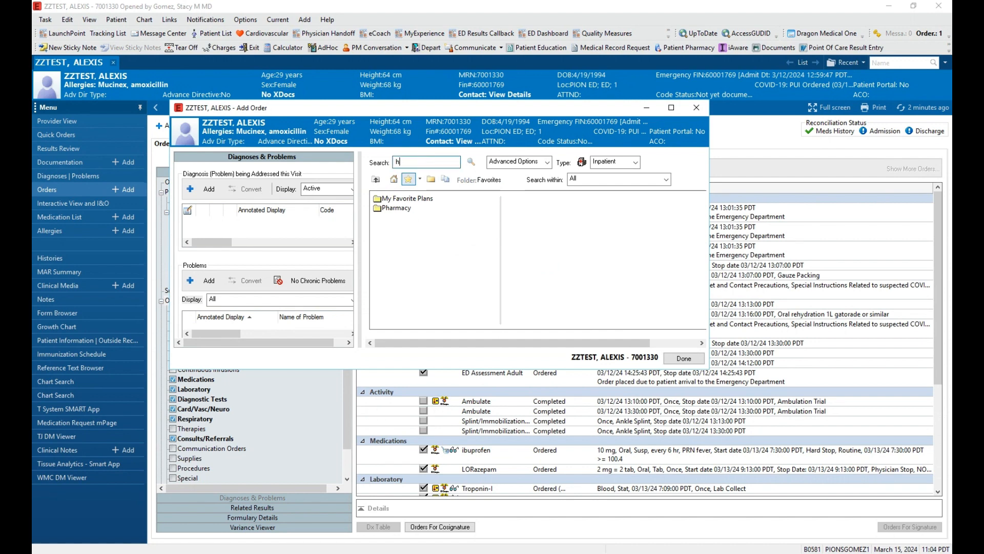
Step: Search for hydromorphone and save the 0.5 mg IV Push, Once, NOW order as a favorite in the Pain folder
{"action": "key", "text": "Return"}
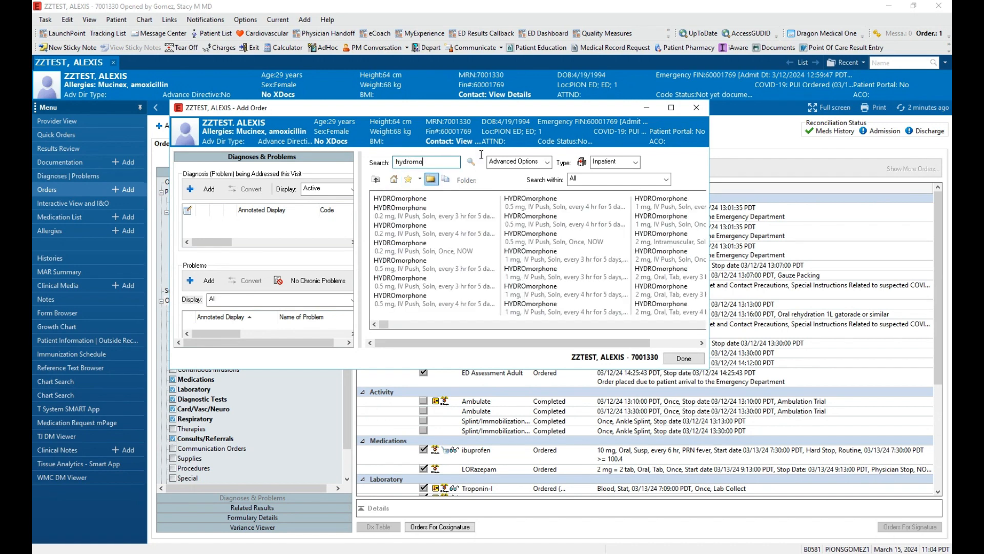
{"action": "right_click", "coordinate": [558, 238]}
{"action": "left_click", "coordinate": [599, 242]}
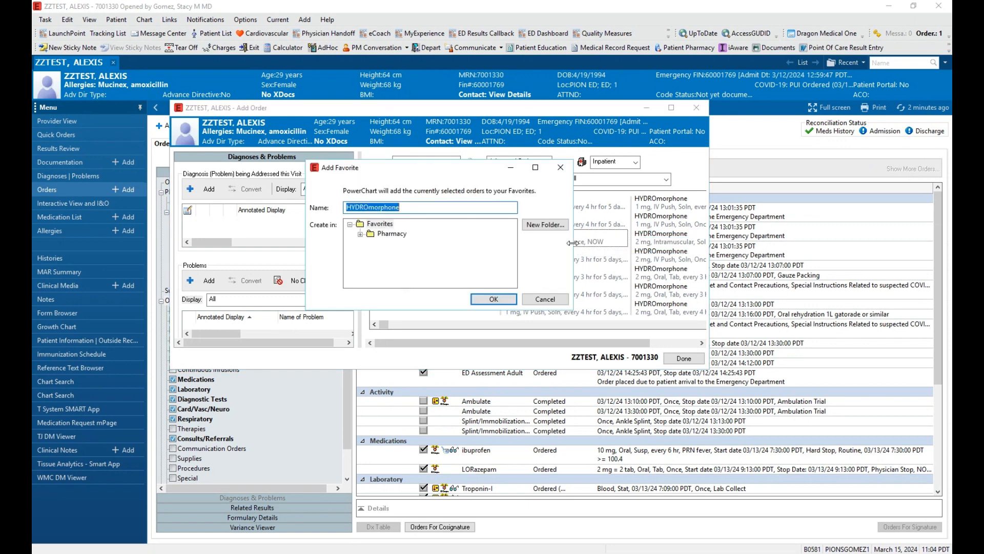
{"action": "left_click", "coordinate": [360, 234]}
{"action": "left_click", "coordinate": [394, 263]}
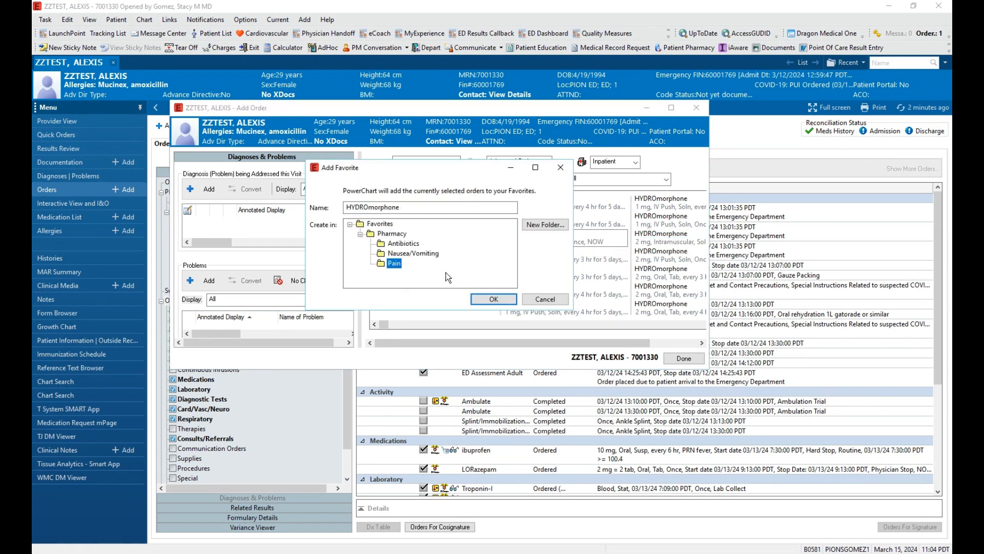
{"action": "left_click", "coordinate": [492, 298]}
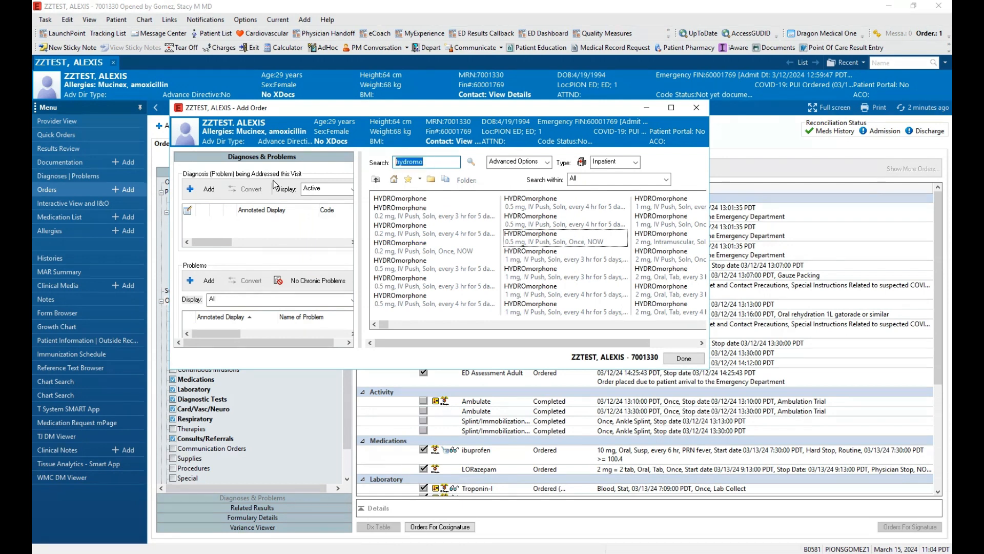
Step: Search for ondansetron and save the 4 mg IV Push, Once, NOW order as a favorite in the Nausea/Vomiting folder
{"action": "type", "text": "ondanset"}
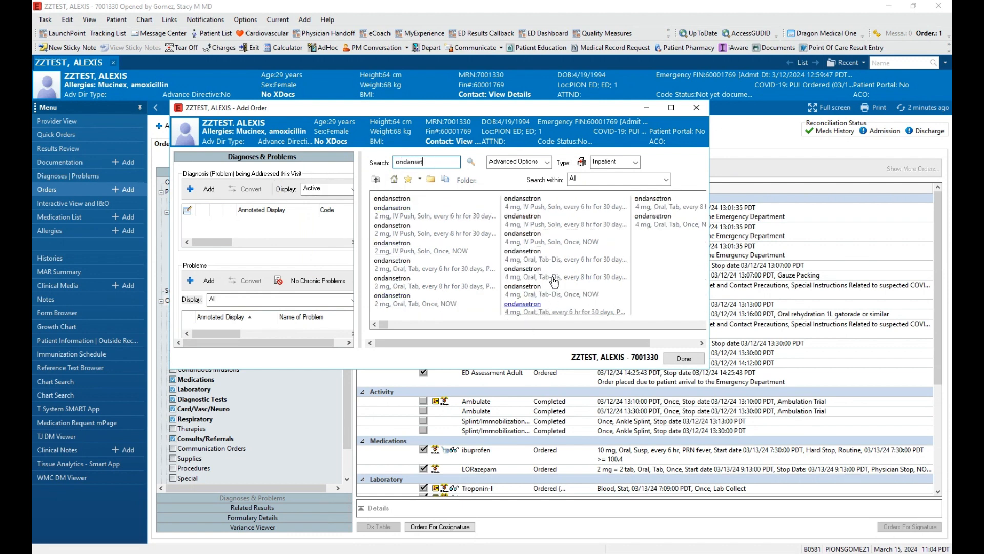
{"action": "right_click", "coordinate": [553, 240]}
{"action": "left_click", "coordinate": [584, 248]}
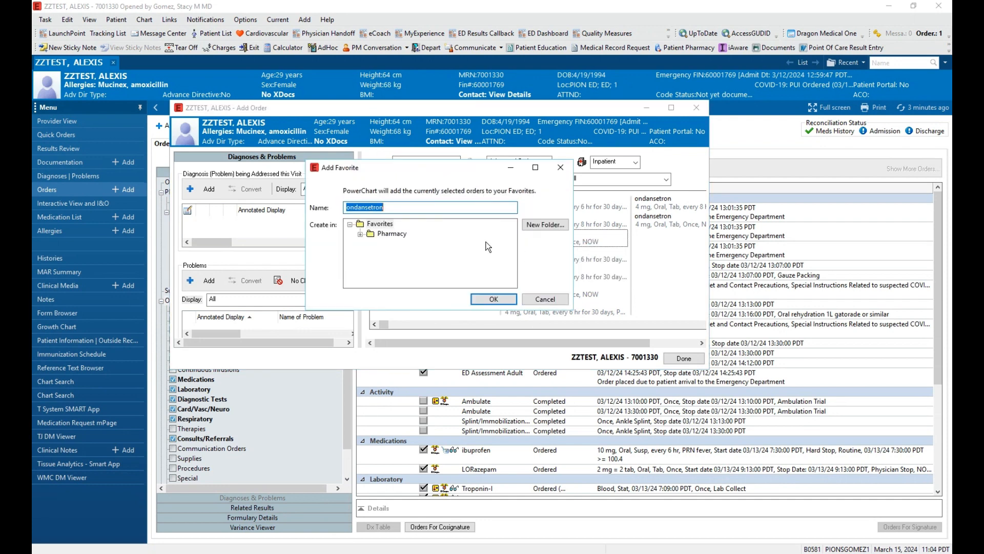
{"action": "left_click", "coordinate": [361, 234]}
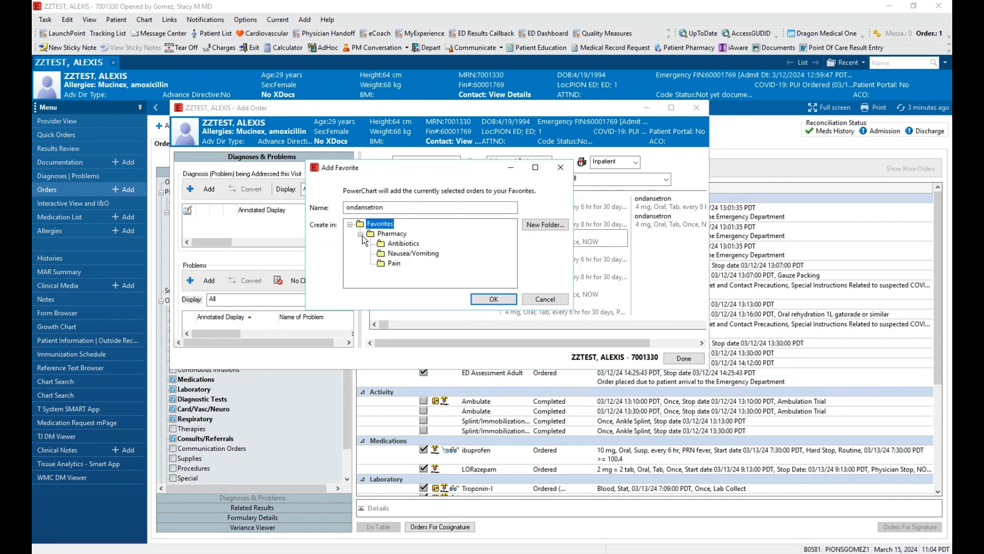
{"action": "left_click", "coordinate": [406, 253]}
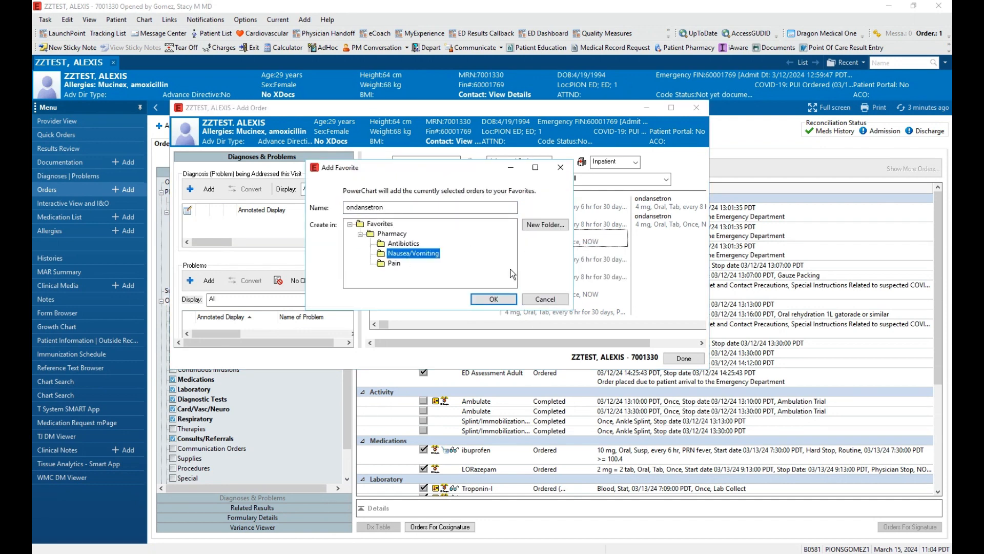
{"action": "left_click", "coordinate": [493, 299]}
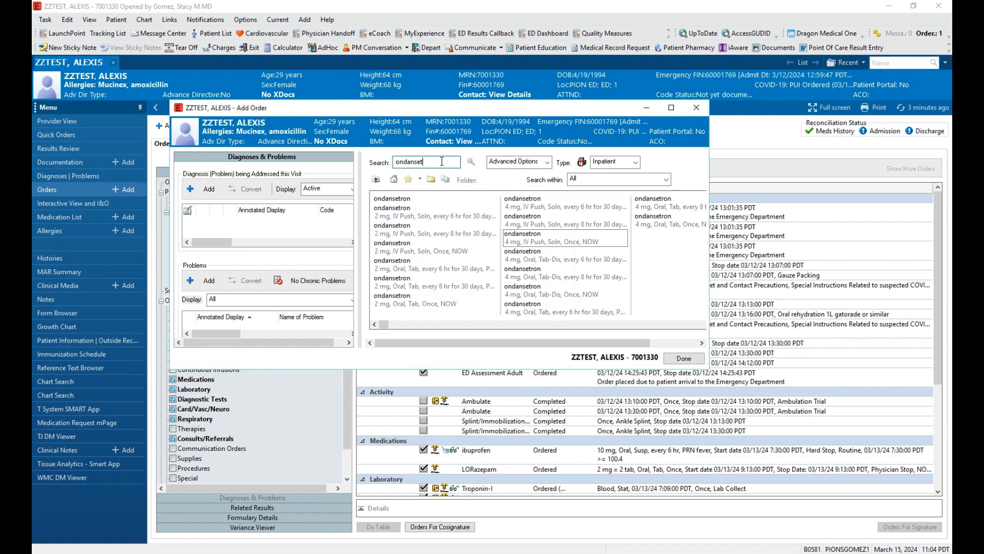
Step: Search for piperacillin-tazobactam and save the 3.375 g IV Piggyback, Once order as a favorite in the Antibiotics folder
{"action": "left_click_drag", "start_coordinate": [442, 162], "coordinate": [299, 181]}
{"action": "type", "text": "piper"}
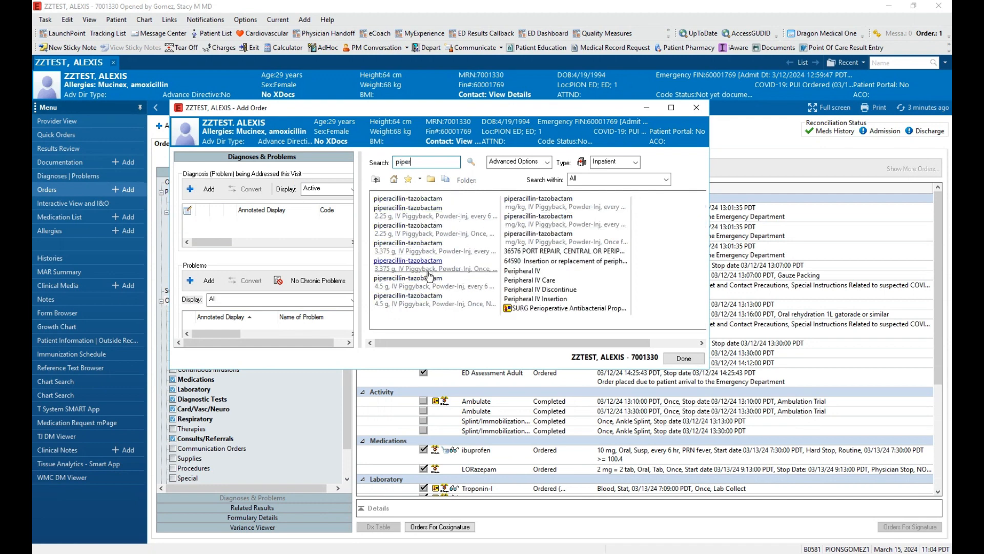
{"action": "right_click", "coordinate": [394, 270]}
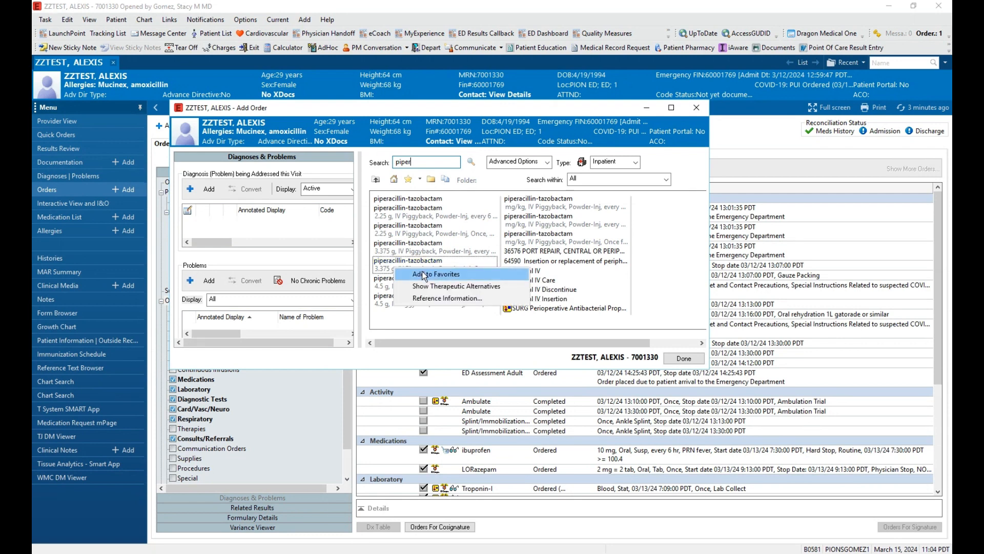
{"action": "left_click", "coordinate": [425, 275]}
{"action": "left_click", "coordinate": [360, 234]}
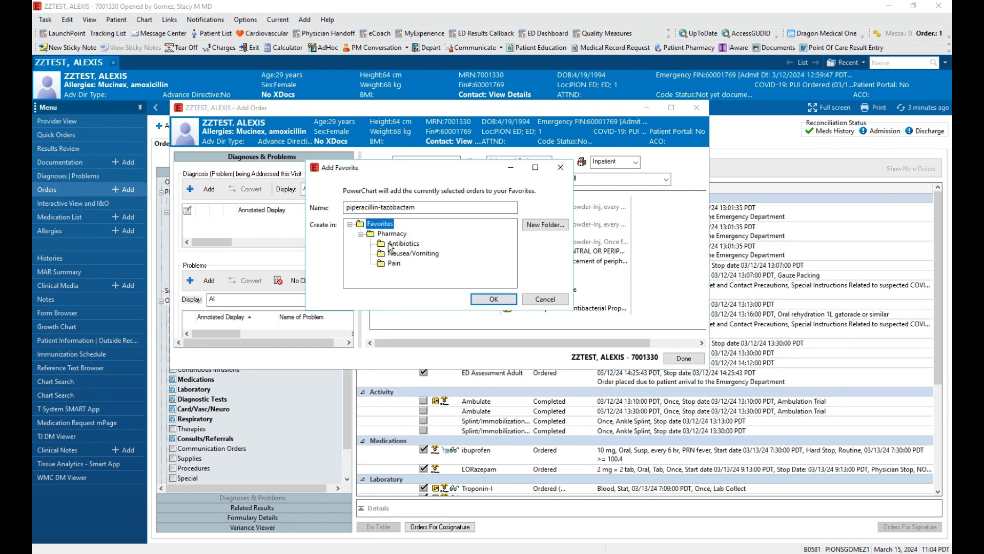
{"action": "left_click", "coordinate": [392, 244]}
{"action": "left_click", "coordinate": [493, 299]}
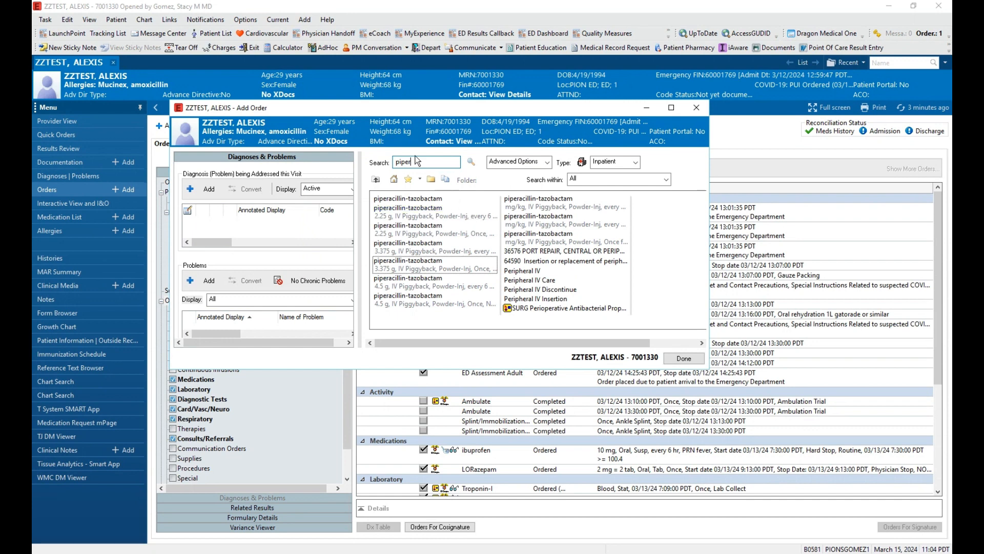
Step: Switch the order type to Prescriptions and create a new folder under Favorites in the favorites organizer
{"action": "left_click", "coordinate": [618, 163]}
{"action": "left_click", "coordinate": [624, 179]}
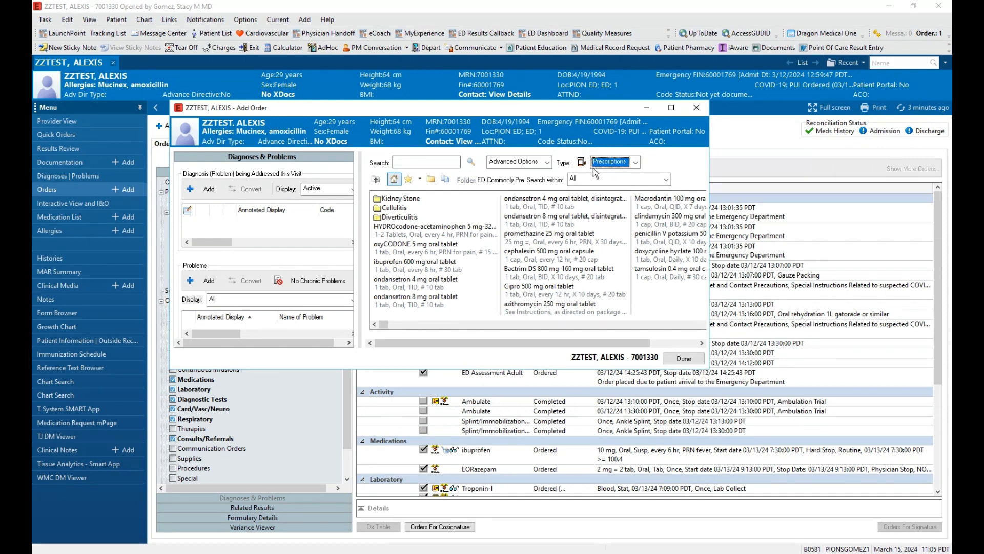
{"action": "left_click", "coordinate": [420, 179]}
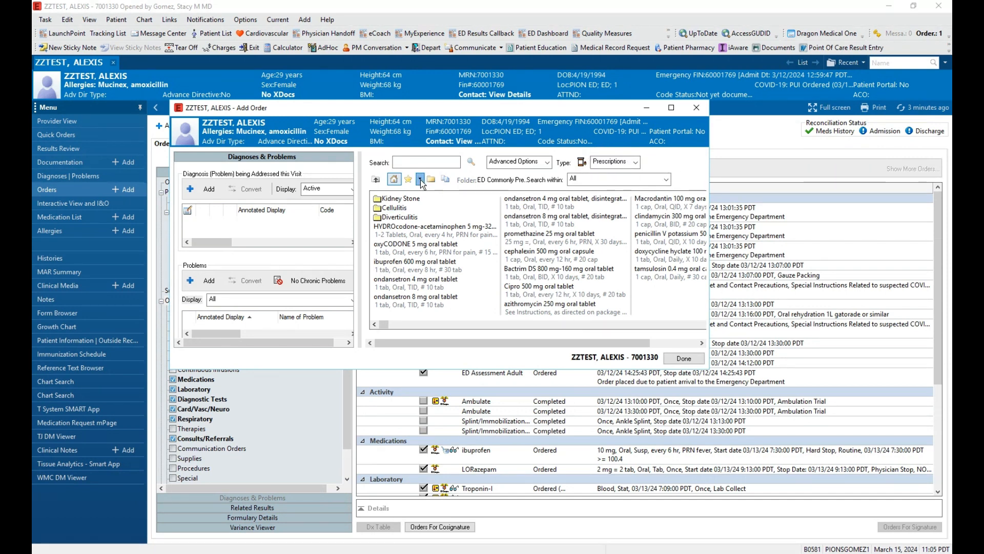
{"action": "left_click", "coordinate": [426, 193]}
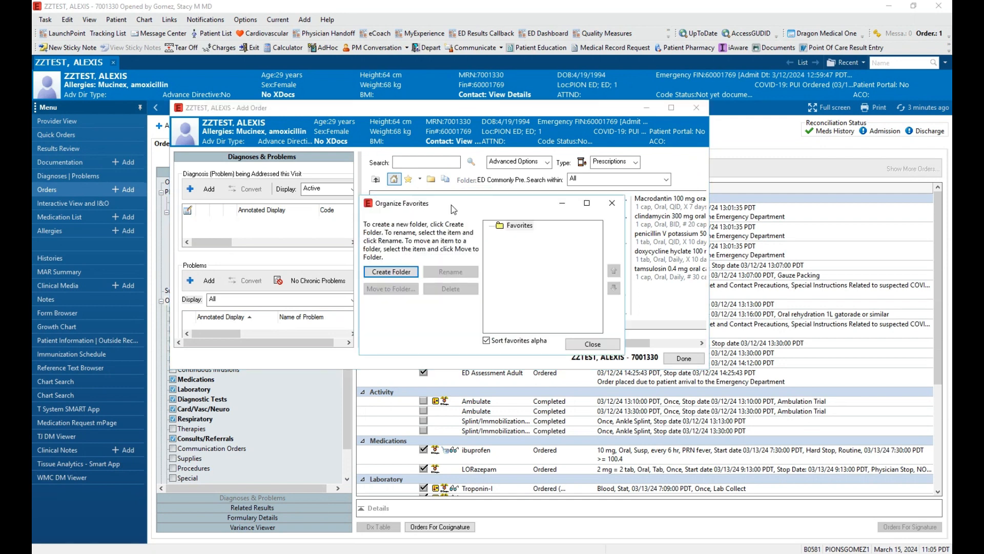
{"action": "left_click", "coordinate": [421, 272]}
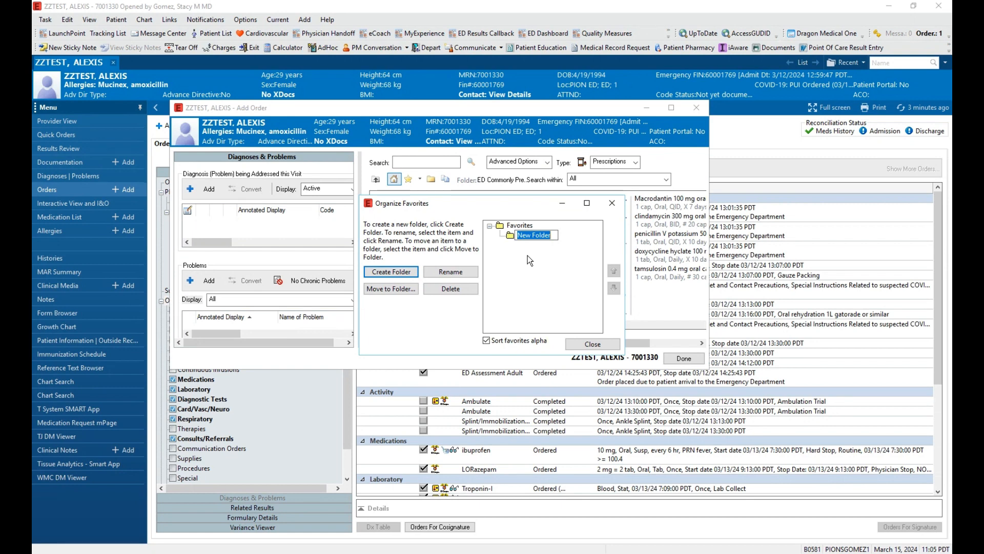
{"action": "type", "text": "Antibiotics"}
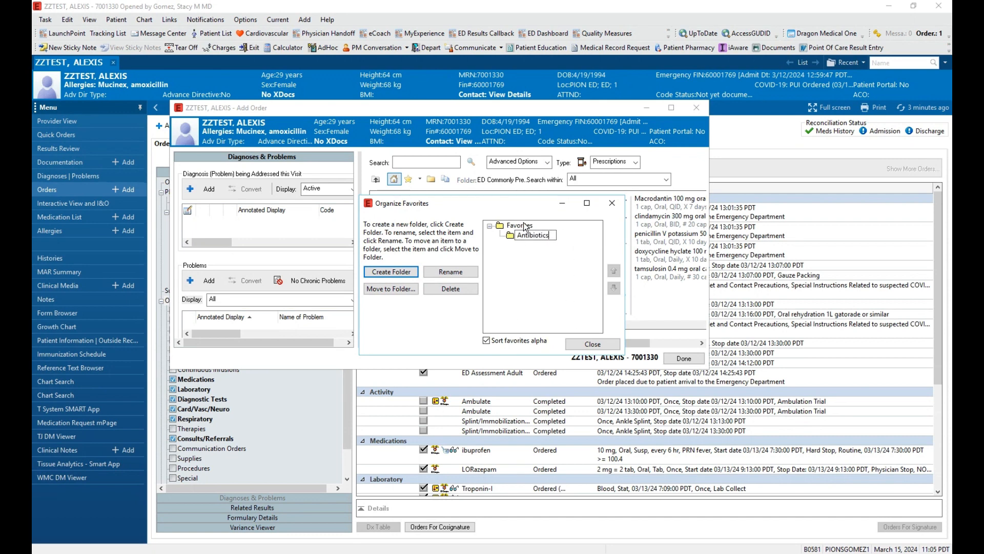
{"action": "key", "text": "Return"}
{"action": "key", "text": "BackSpace"}
{"action": "type", "text": "eRX"}
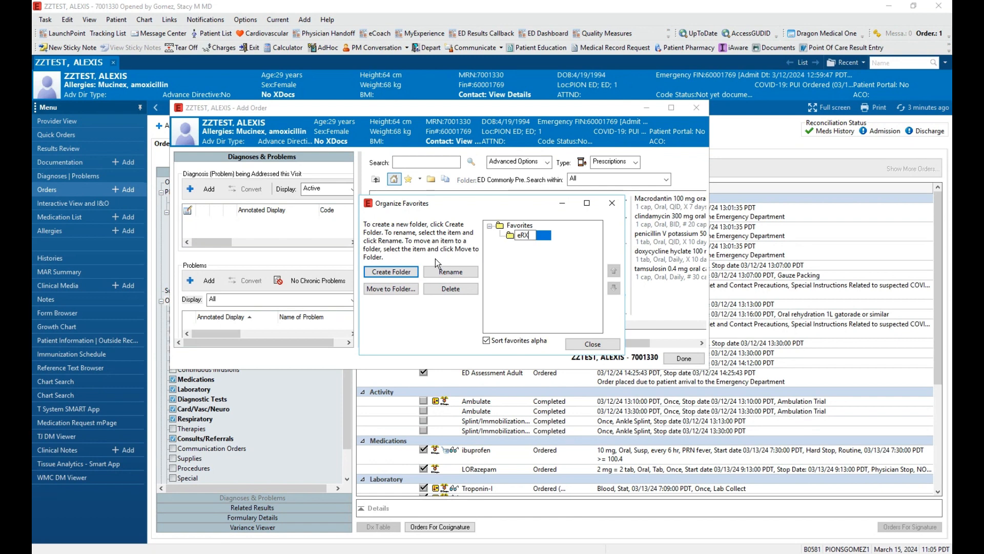
{"action": "key", "text": "BackSpace"}
{"action": "key", "text": "BackSpace"}
{"action": "key", "text": "BackSpace"}
Step: Name the new prescription favorites folder Pain, close the organizer and keep the order type on Prescriptions
{"action": "type", "text": "Pain"}
{"action": "left_click", "coordinate": [561, 252]}
{"action": "left_click", "coordinate": [616, 162]}
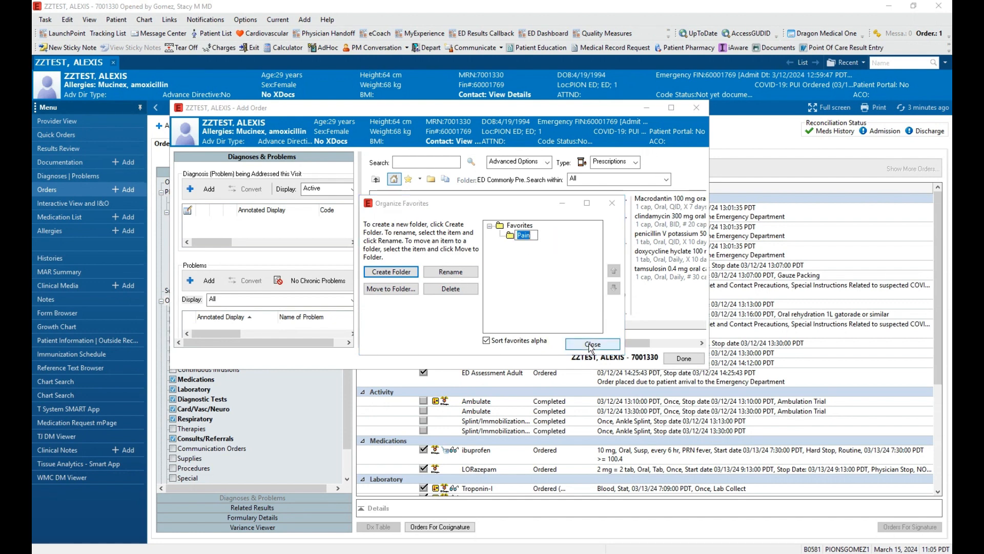
{"action": "left_click", "coordinate": [592, 343]}
{"action": "left_click", "coordinate": [636, 162]}
{"action": "left_click", "coordinate": [626, 183]}
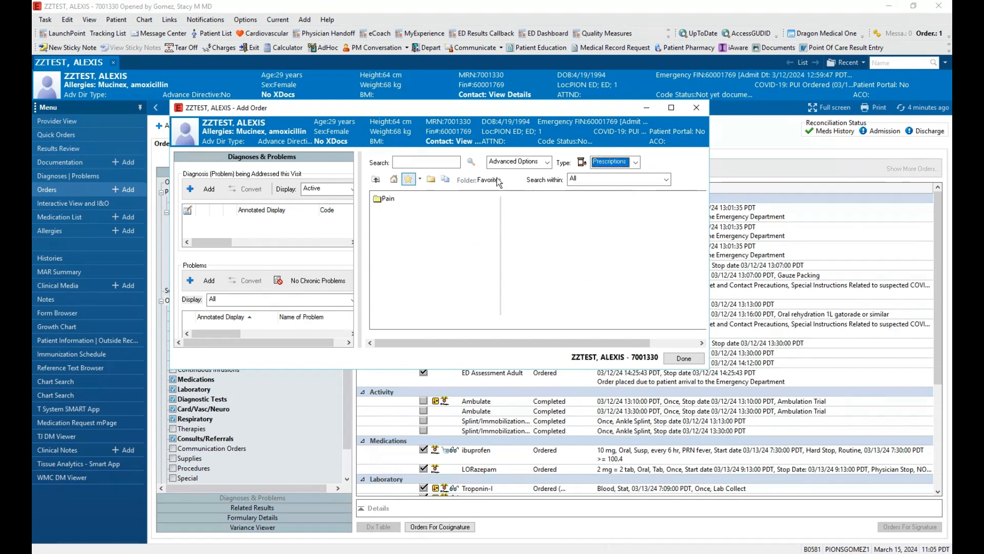
Step: Search for hydrocodone, save HYDROcodone-acetaminophen 5 mg-325 mg oral tablet, 1 tab every 6 hr PRN, in the Pain favorites folder, and finish adding orders
{"action": "left_click", "coordinate": [423, 163]}
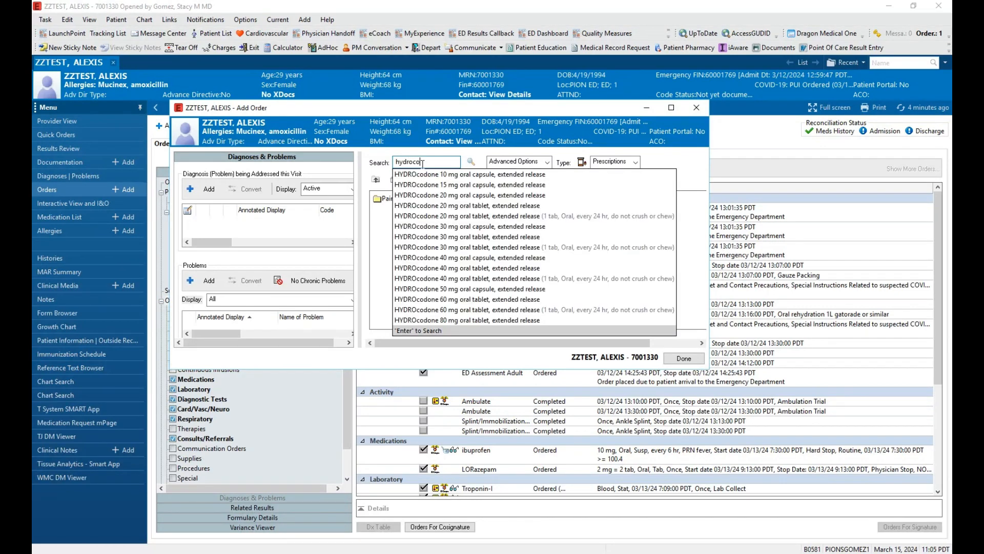
{"action": "key", "text": "Return"}
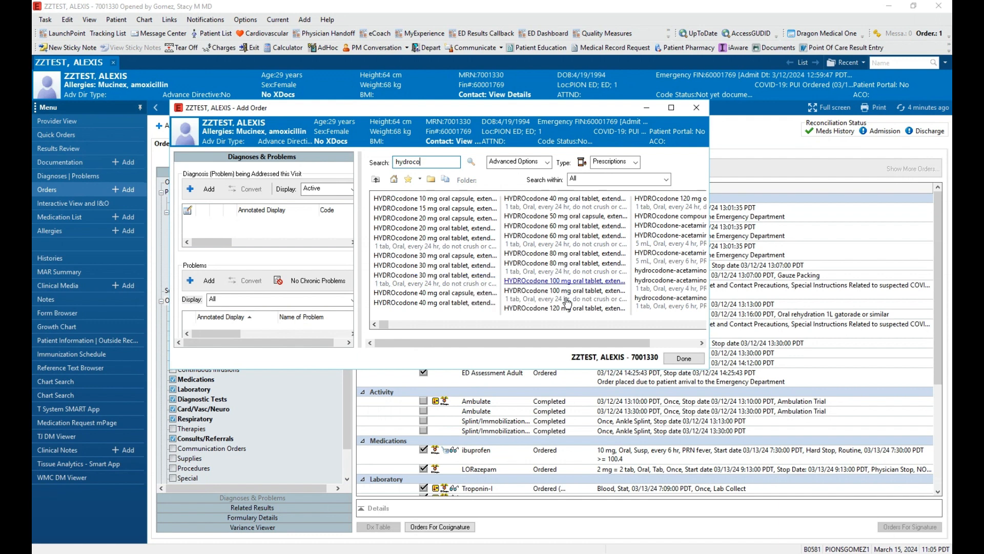
{"action": "left_click_drag", "start_coordinate": [655, 342], "coordinate": [665, 341]}
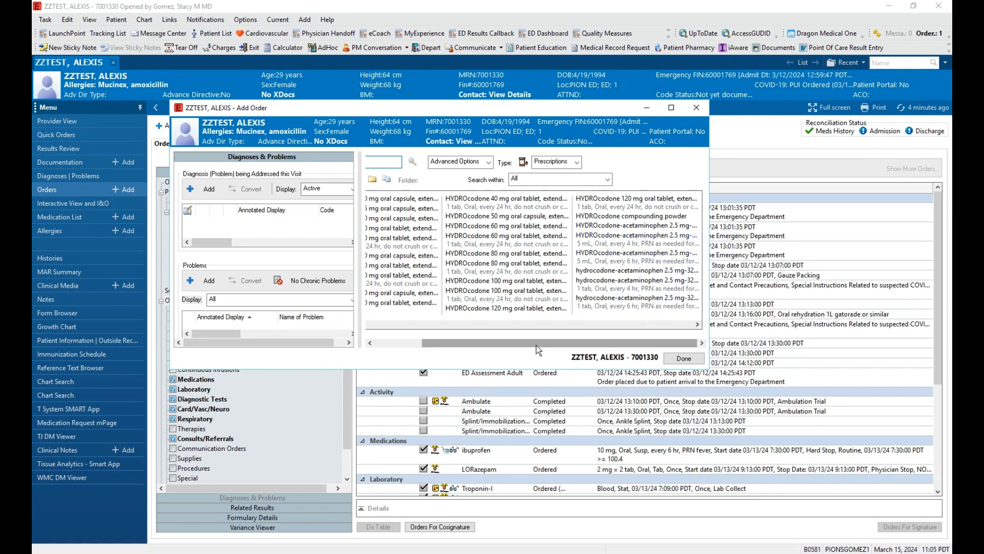
{"action": "left_click_drag", "start_coordinate": [535, 347], "coordinate": [576, 332]}
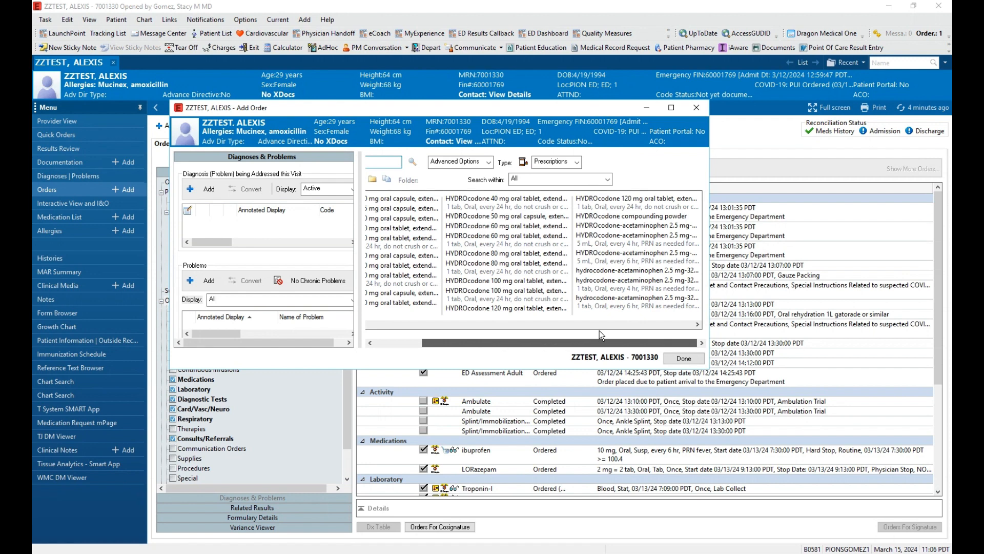
{"action": "left_click", "coordinate": [678, 326]}
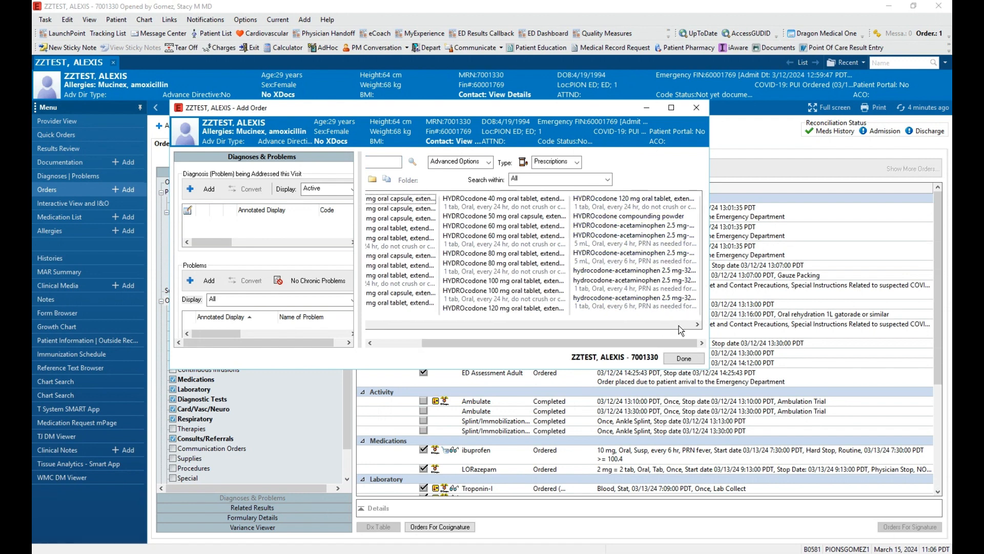
{"action": "left_click", "coordinate": [666, 325]}
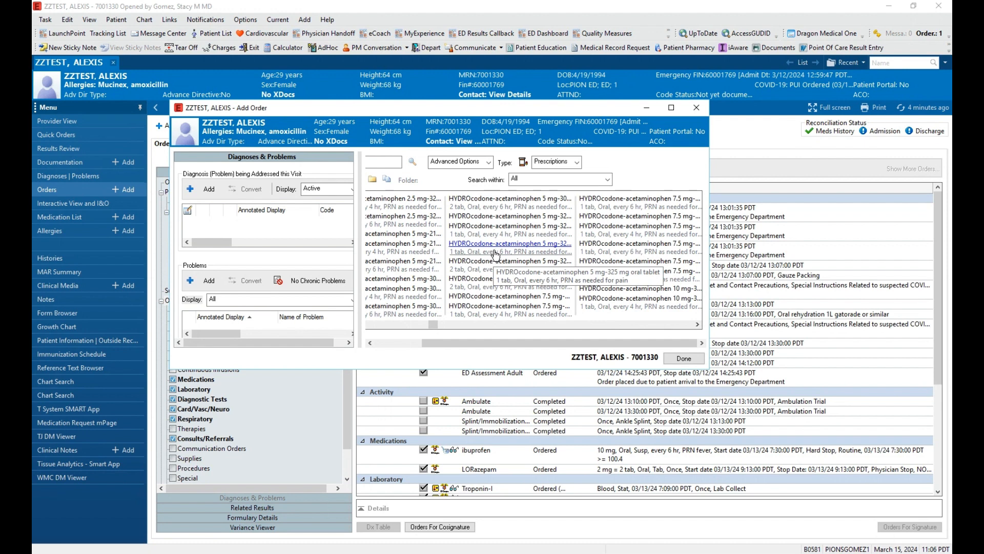
{"action": "right_click", "coordinate": [495, 255]}
{"action": "left_click", "coordinate": [514, 256]}
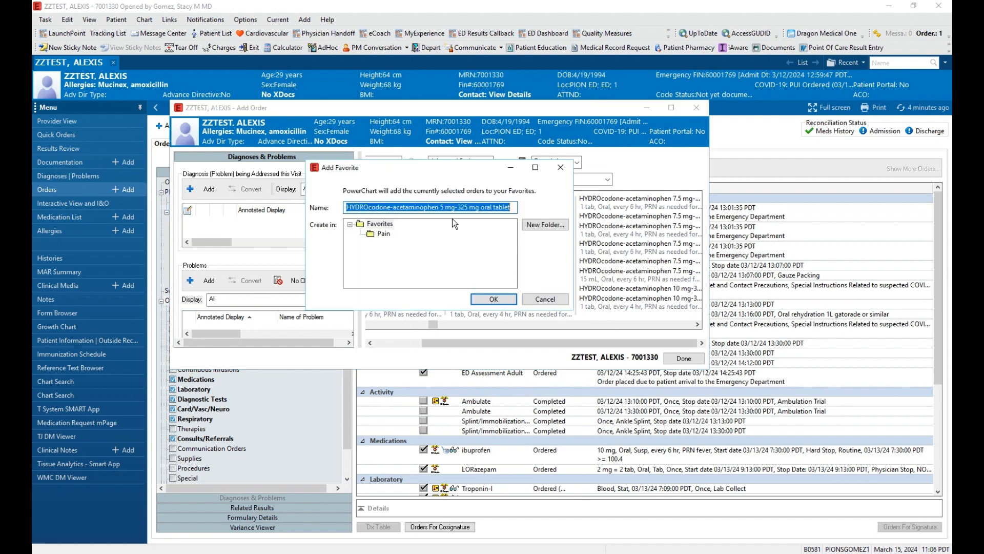
{"action": "left_click", "coordinate": [381, 234]}
{"action": "left_click", "coordinate": [494, 299]}
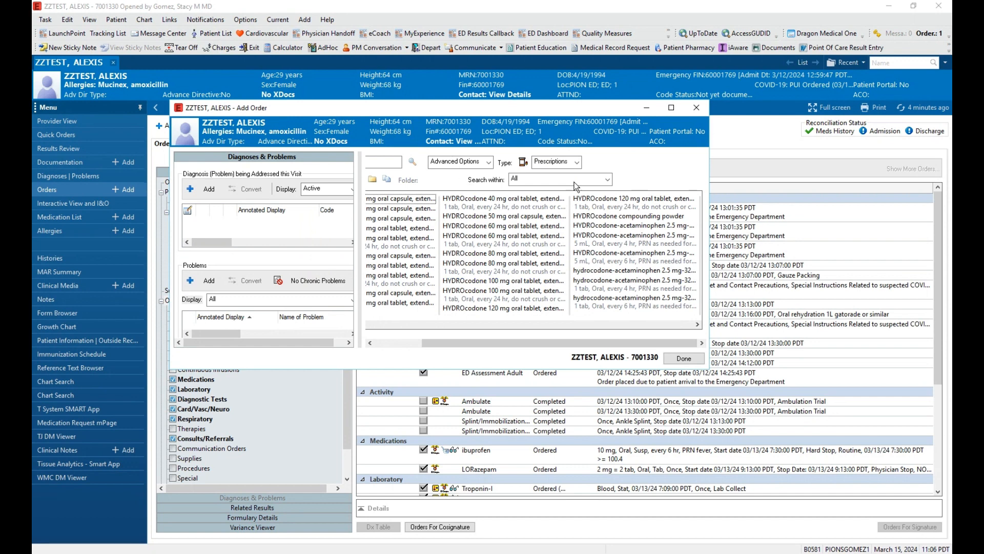
{"action": "left_click", "coordinate": [693, 360]}
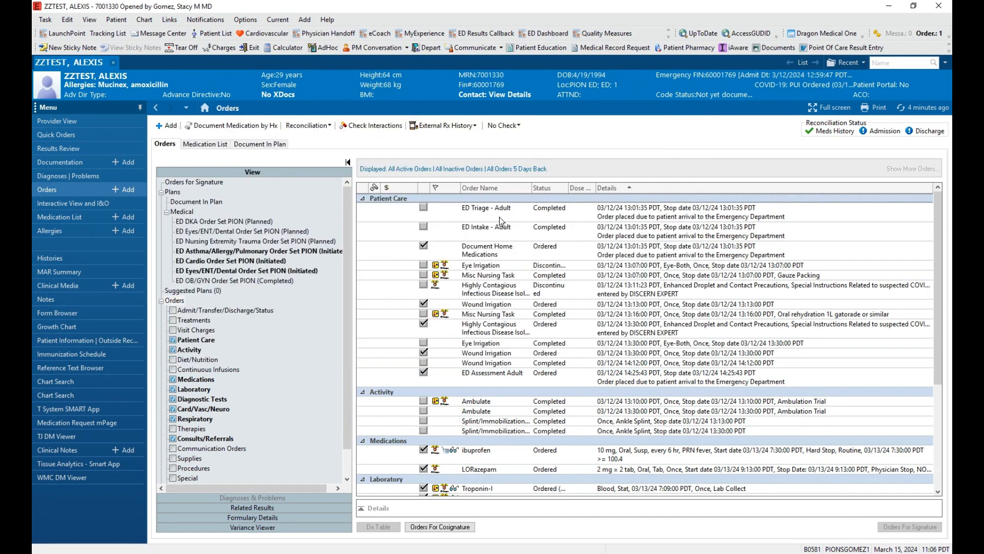
Step: Add the inpatient Pharmacy favorites folder as a component of the Emergency Orders view in Quick Orders
{"action": "left_click", "coordinate": [49, 135]}
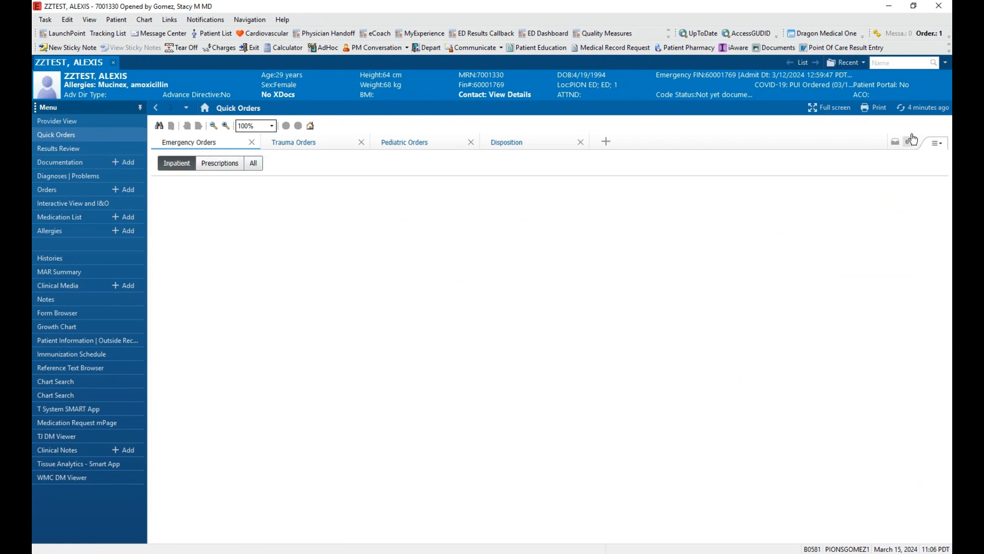
{"action": "left_click", "coordinate": [939, 149]}
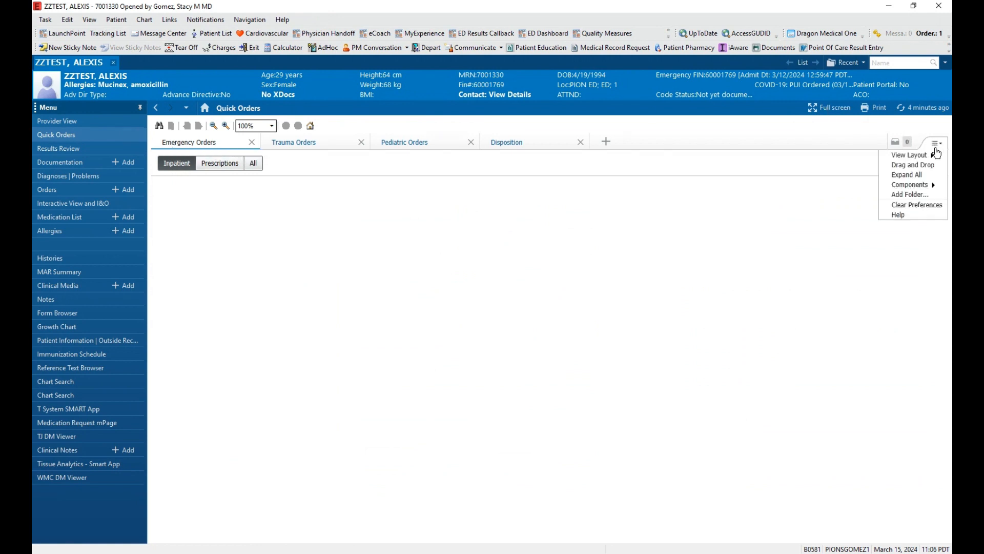
{"action": "left_click", "coordinate": [917, 195]}
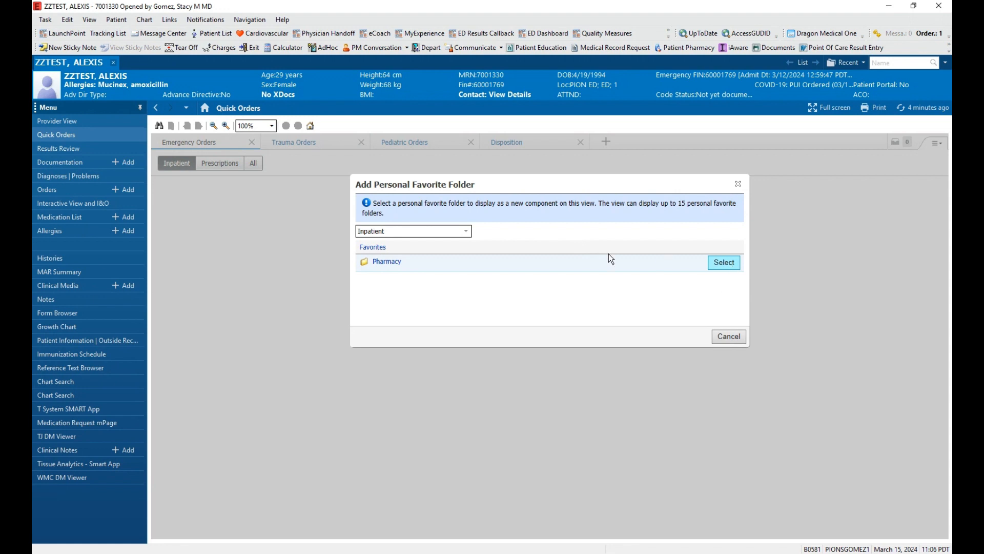
{"action": "left_click", "coordinate": [724, 264]}
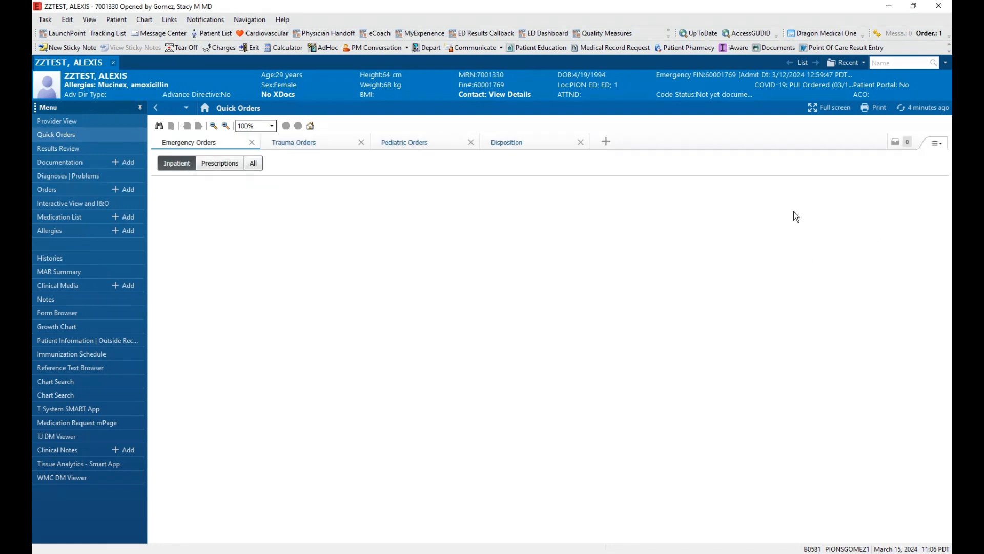
Step: Show the Prescriptions orders and add the prescription Pain favorites folder as a component of the Emergency Orders view
{"action": "left_click", "coordinate": [217, 164]}
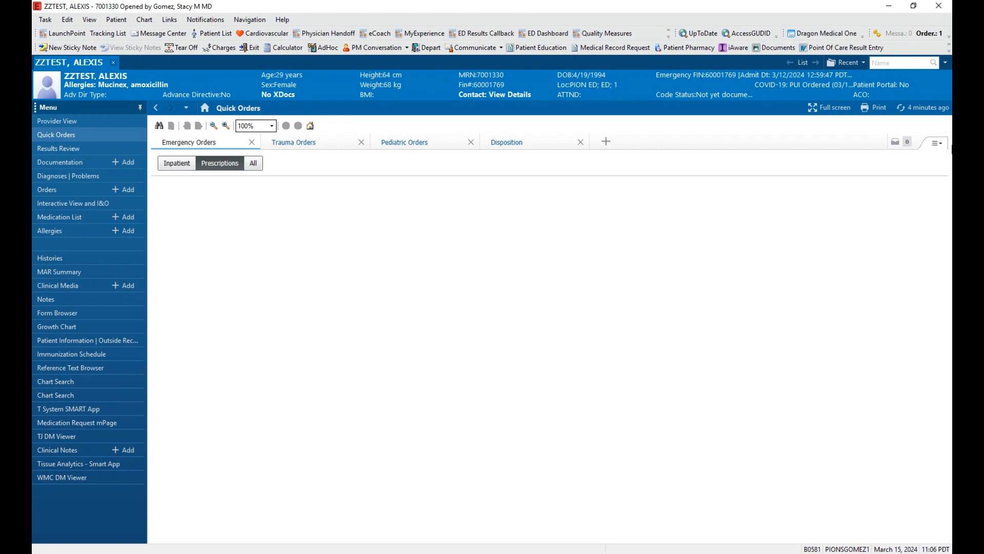
{"action": "left_click", "coordinate": [937, 143]}
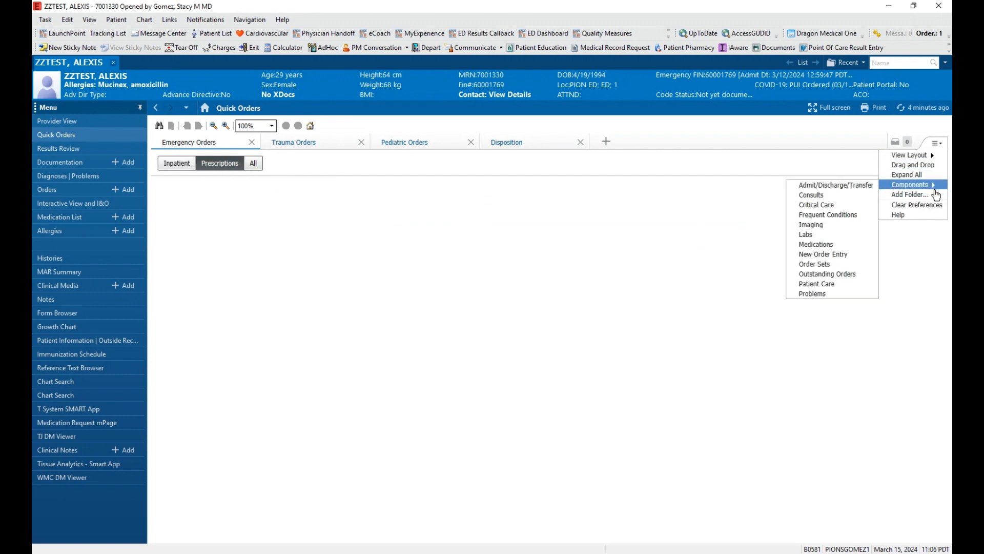
{"action": "left_click", "coordinate": [915, 195]}
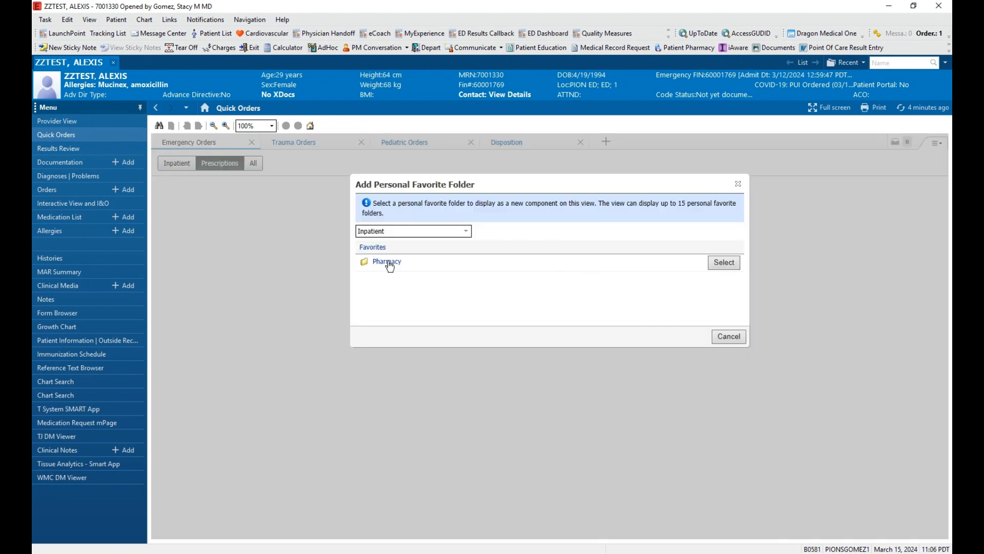
{"action": "left_click", "coordinate": [400, 230]}
{"action": "left_click", "coordinate": [377, 257]}
{"action": "left_click", "coordinate": [390, 267]}
{"action": "left_click", "coordinate": [723, 263]}
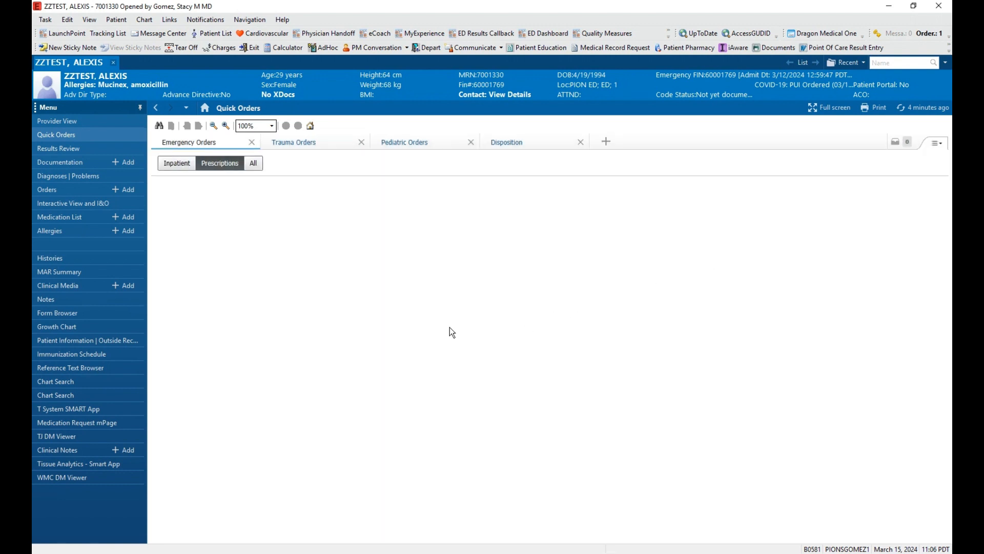
Step: Refresh the Inpatient orders and expand the Antibiotics, Nausea/Vomiting and Pain subfolders of the Pharmacy component
{"action": "left_click", "coordinate": [174, 166]}
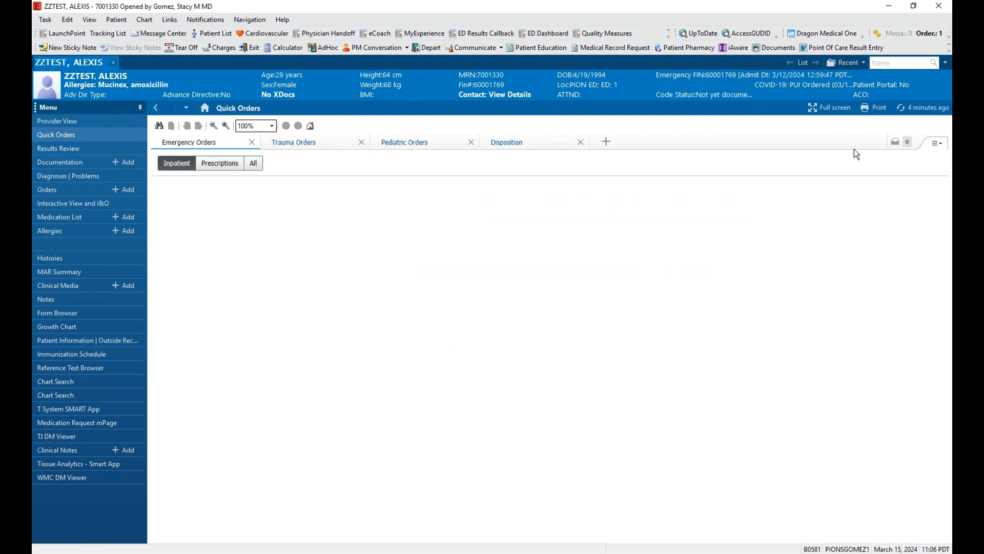
{"action": "left_click", "coordinate": [902, 107]}
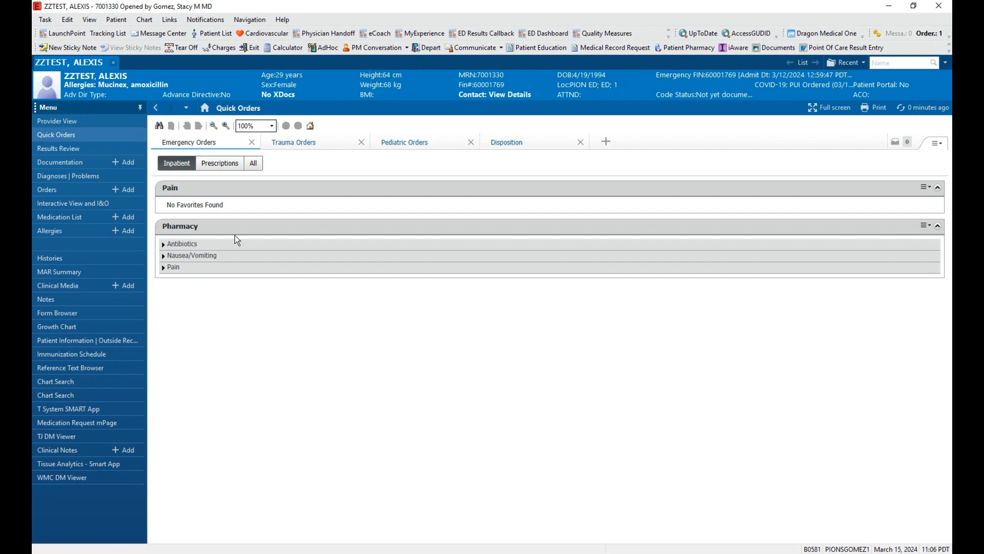
{"action": "left_click", "coordinate": [163, 244]}
{"action": "left_click", "coordinate": [164, 265]}
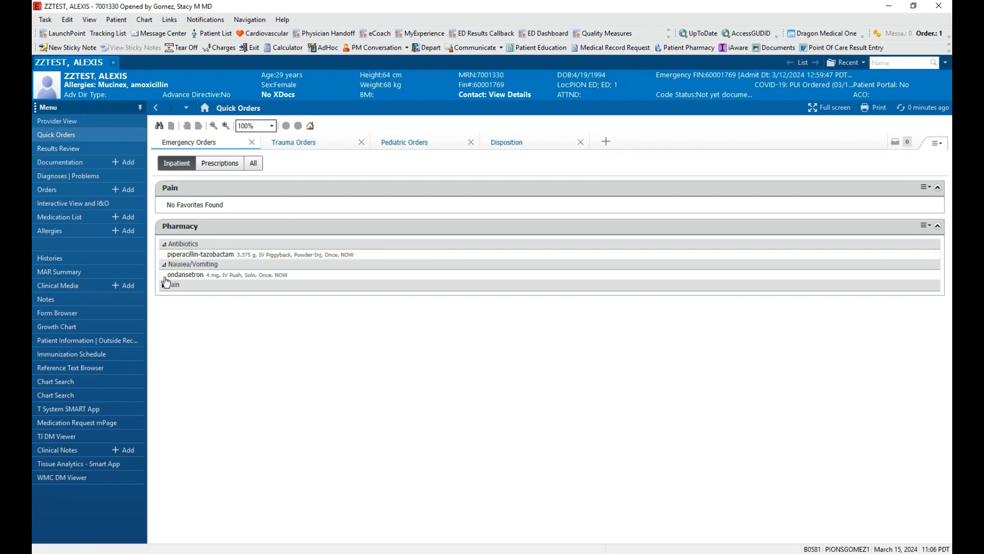
{"action": "left_click", "coordinate": [163, 286]}
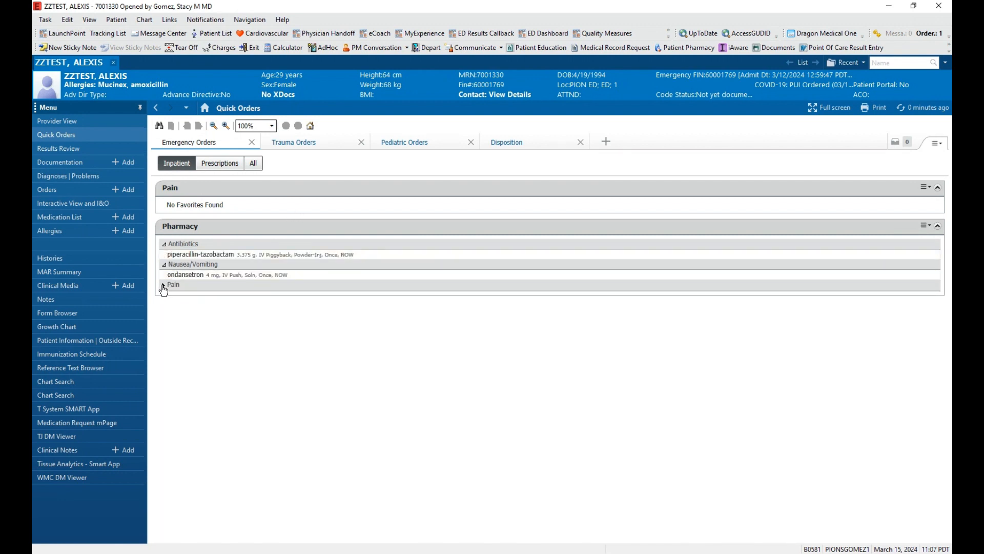
Step: Compare the favorites shown in the Pain and Pharmacy components for Prescriptions, Inpatient and All orders, ending on Inpatient
{"action": "left_click", "coordinate": [214, 172]}
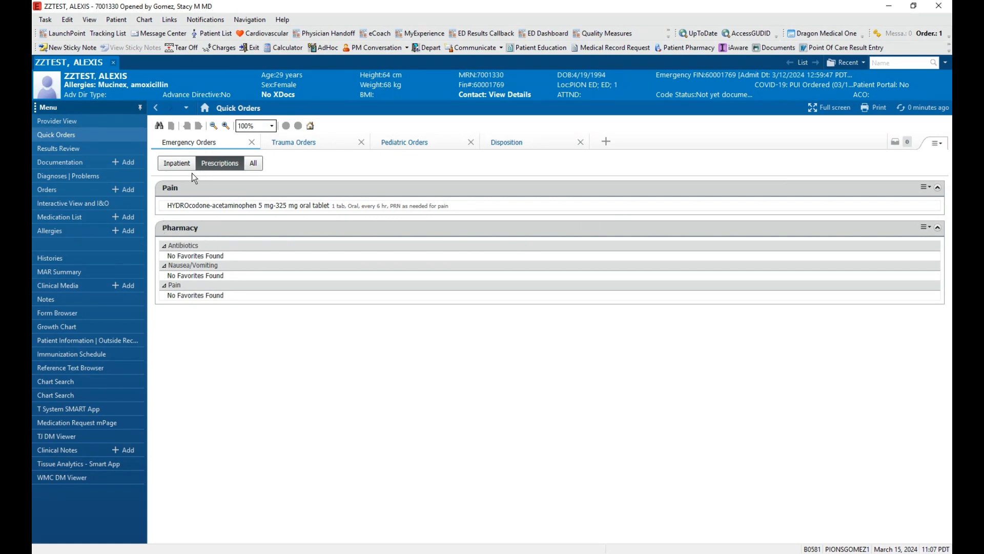
{"action": "left_click", "coordinate": [176, 166]}
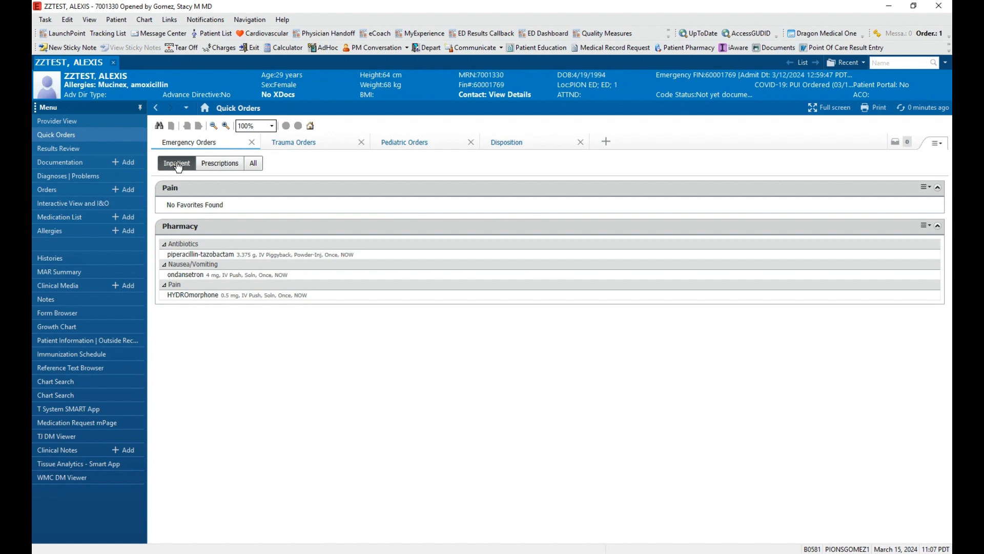
{"action": "left_click", "coordinate": [232, 167]}
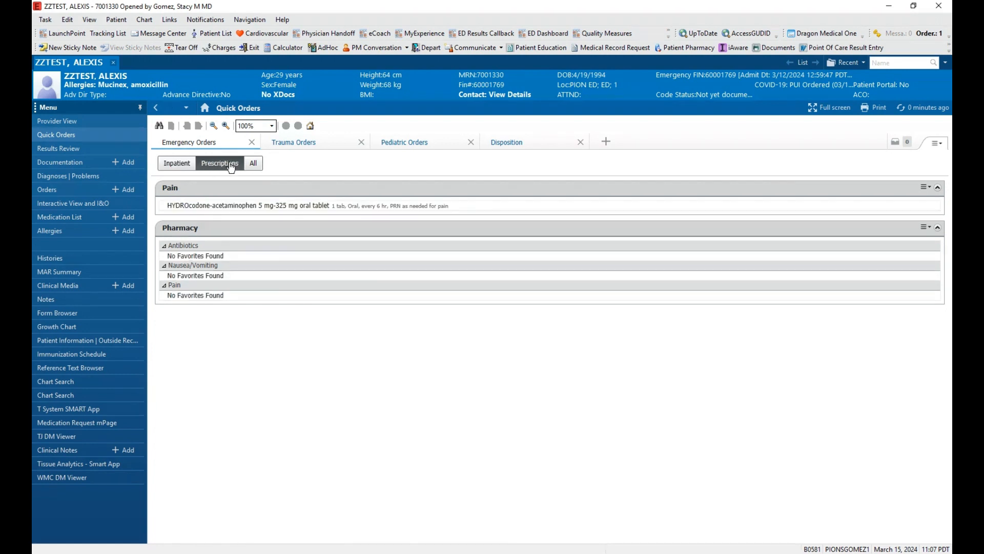
{"action": "left_click", "coordinate": [261, 165]}
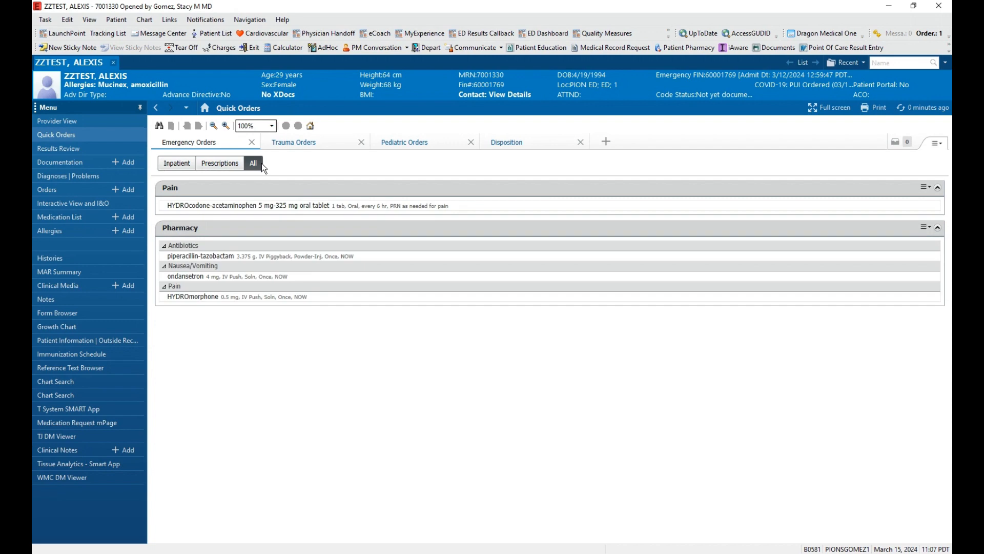
{"action": "left_click", "coordinate": [177, 163]}
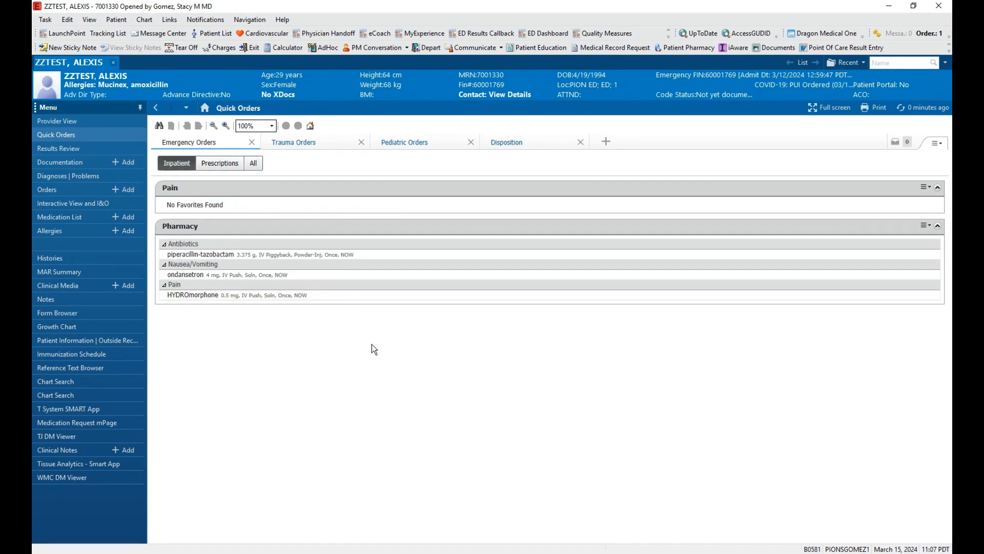
Step: From a new order, view the favorites folders for Prescriptions in Organize Favorites and close them again
{"action": "left_click", "coordinate": [129, 189]}
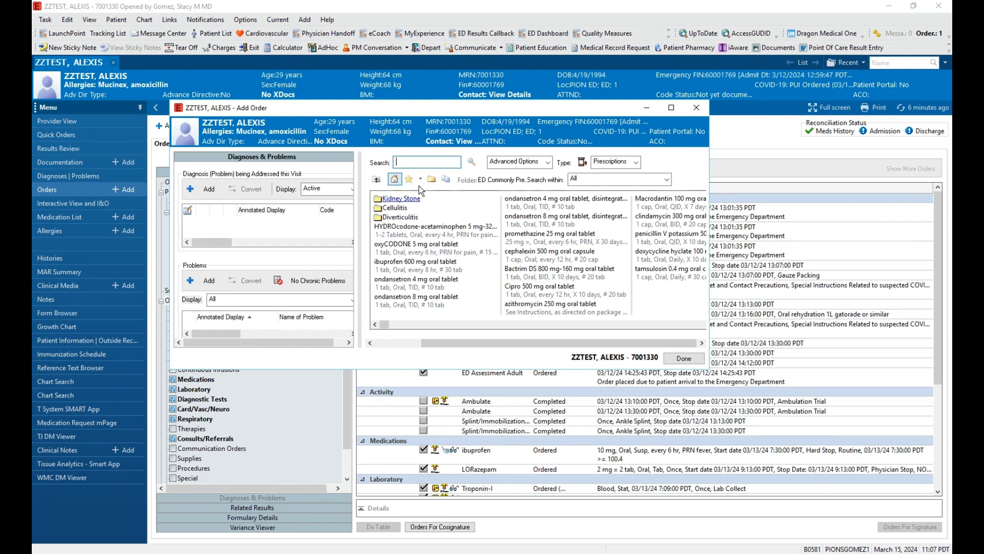
{"action": "left_click", "coordinate": [421, 178]}
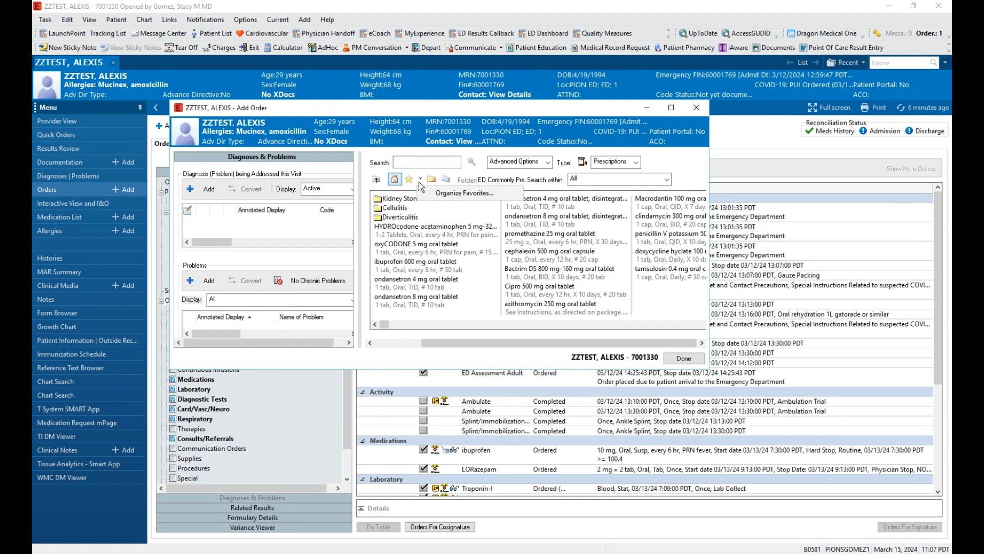
{"action": "left_click", "coordinate": [424, 191]}
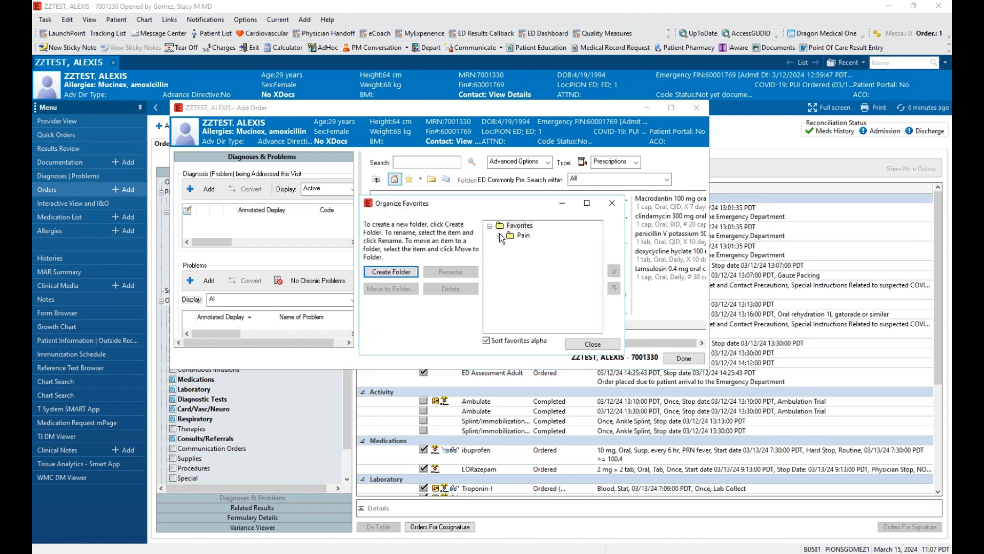
{"action": "left_click", "coordinate": [611, 202]}
Step: For the Inpatient order type, turn off alphabetical sorting in Organize Favorites and expand the Pharmacy folder with its Nausea/Vomiting, Pain and Antibiotics subfolders
{"action": "left_click", "coordinate": [636, 162]}
{"action": "left_click", "coordinate": [623, 187]}
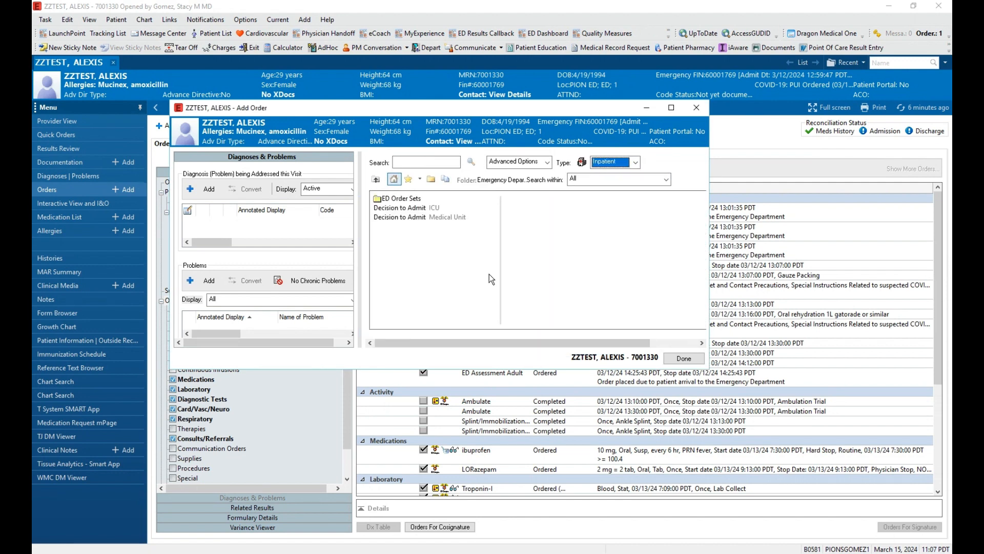
{"action": "left_click", "coordinate": [420, 179]}
{"action": "left_click", "coordinate": [440, 194]}
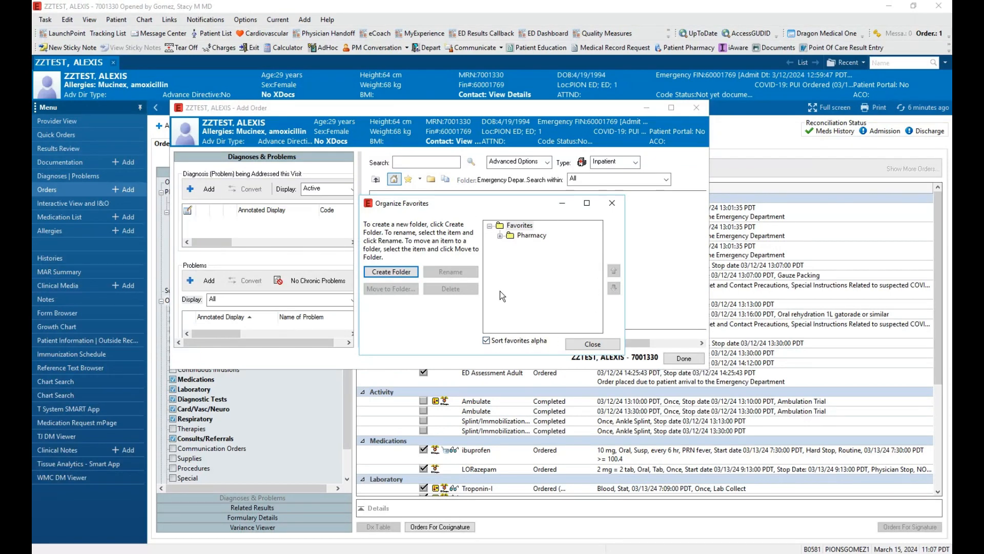
{"action": "left_click", "coordinate": [500, 235]}
{"action": "left_click", "coordinate": [487, 341]}
{"action": "left_click", "coordinate": [500, 236]}
{"action": "left_click", "coordinate": [510, 245]}
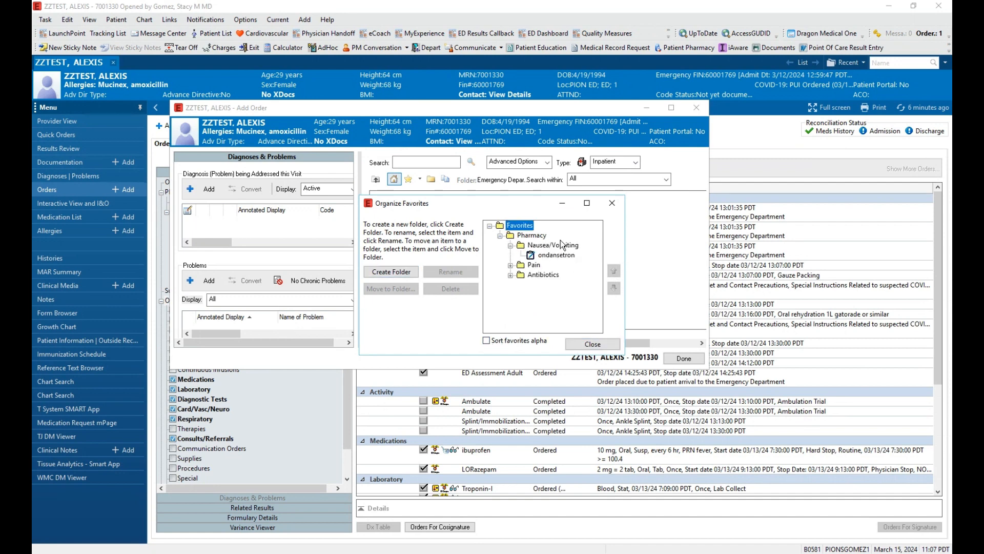
{"action": "left_click", "coordinate": [510, 265]}
{"action": "left_click", "coordinate": [510, 284]}
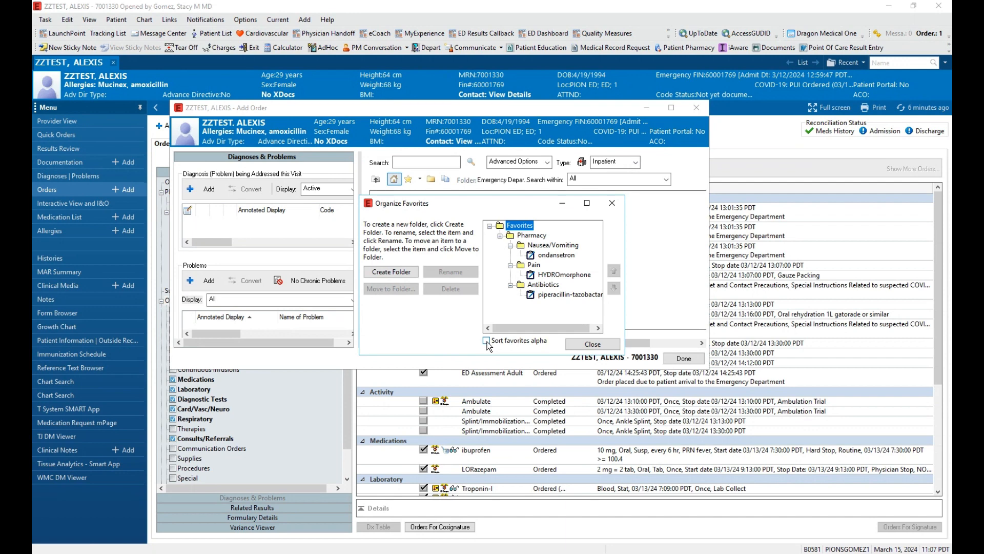
Step: Turn alphabetical sorting of the favorites back on, finish organizing and ordering, and return to Quick Orders
{"action": "left_click", "coordinate": [487, 341]}
{"action": "left_click", "coordinate": [588, 342]}
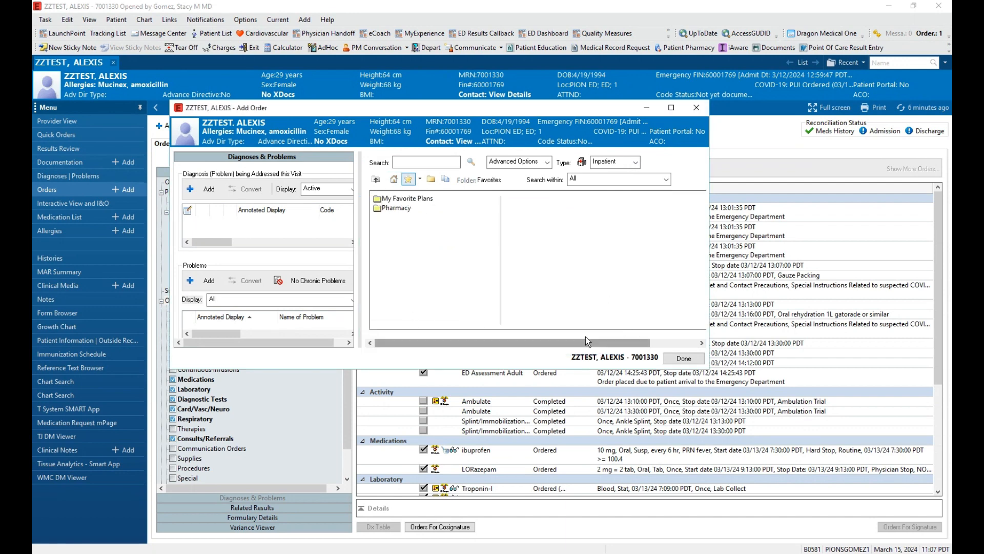
{"action": "left_click", "coordinate": [675, 358]}
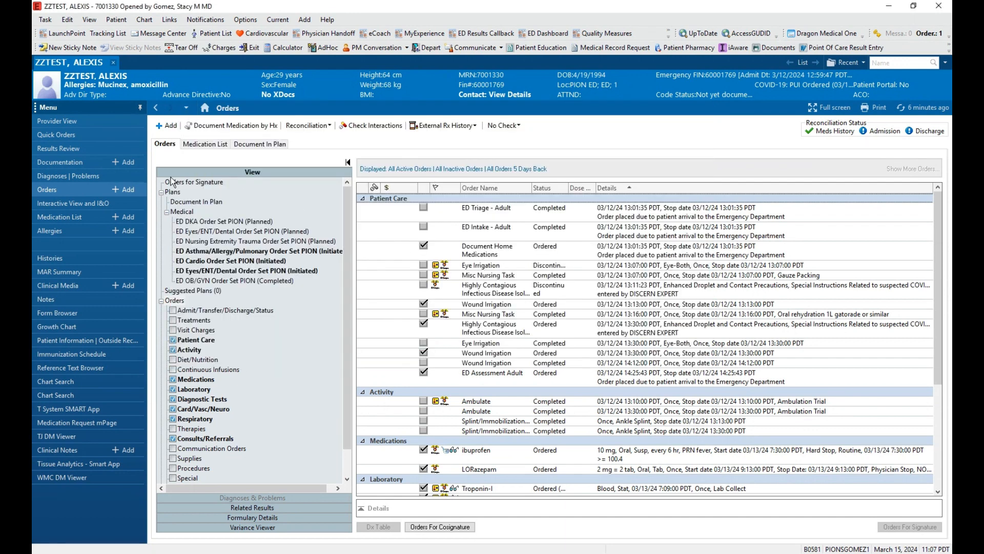
{"action": "left_click", "coordinate": [59, 133]}
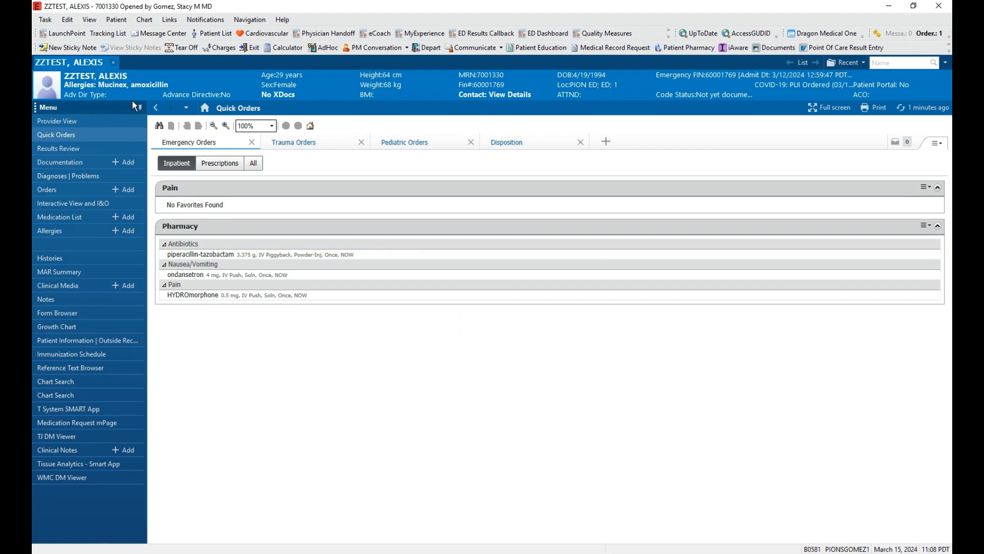
Step: Open Favorites Management and look up another provider's inpatient favorite folders, with the folder list expanded
{"action": "left_click", "coordinate": [90, 20]}
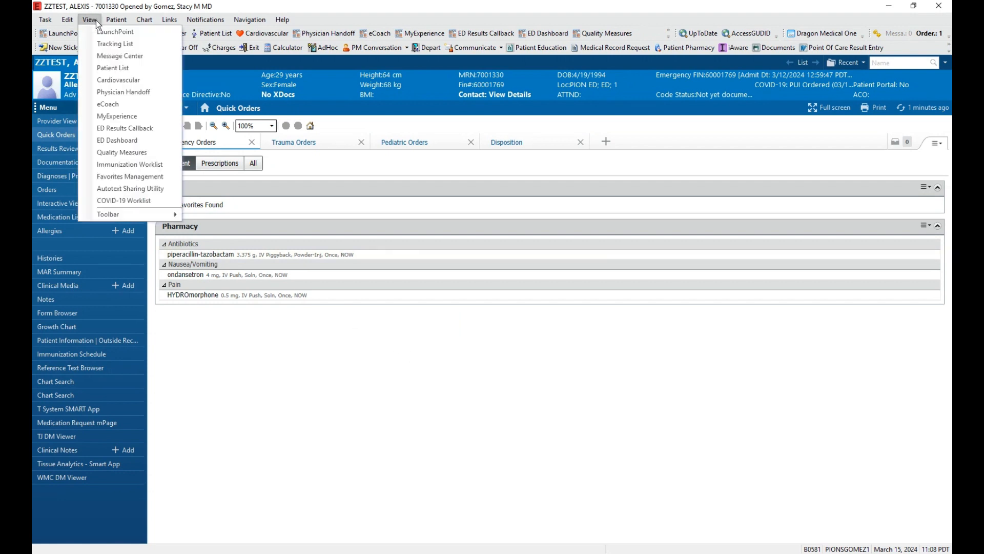
{"action": "left_click", "coordinate": [106, 177]}
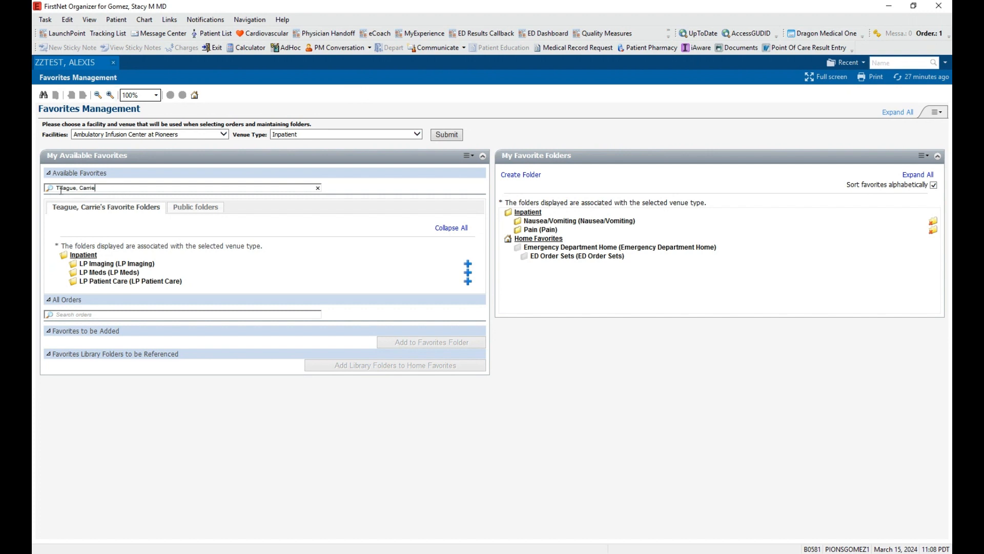
{"action": "left_click", "coordinate": [119, 188]}
{"action": "left_click", "coordinate": [95, 272]}
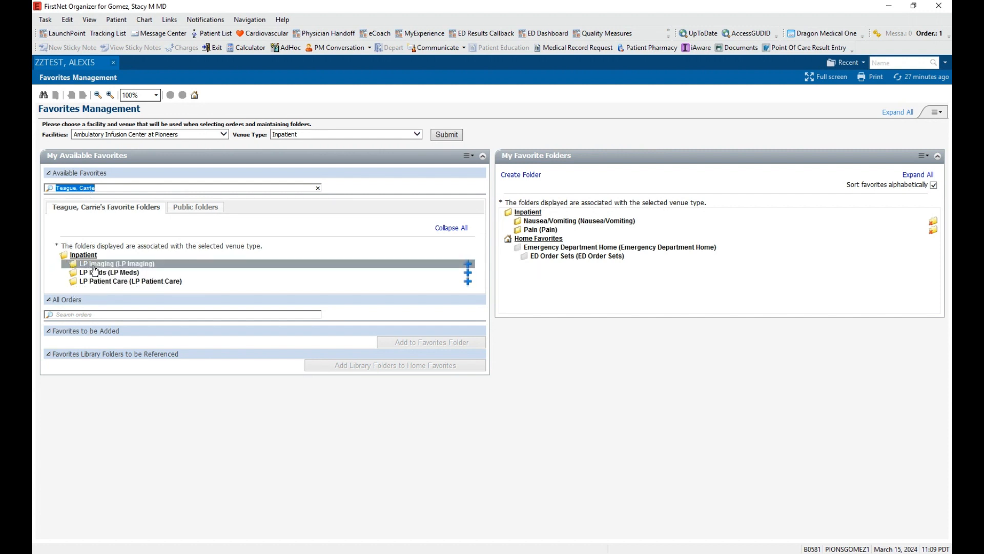
{"action": "left_click", "coordinate": [93, 266]}
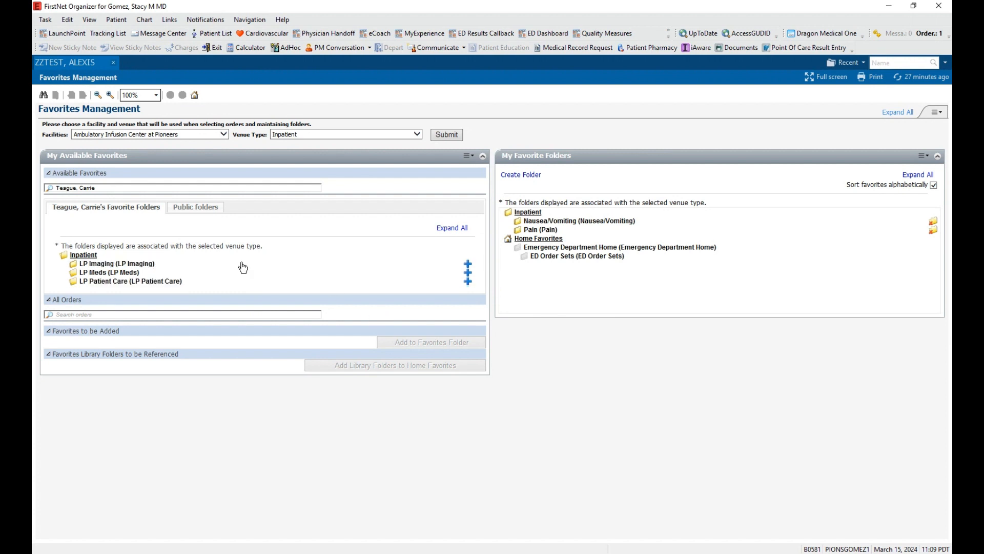
{"action": "left_click", "coordinate": [129, 265]}
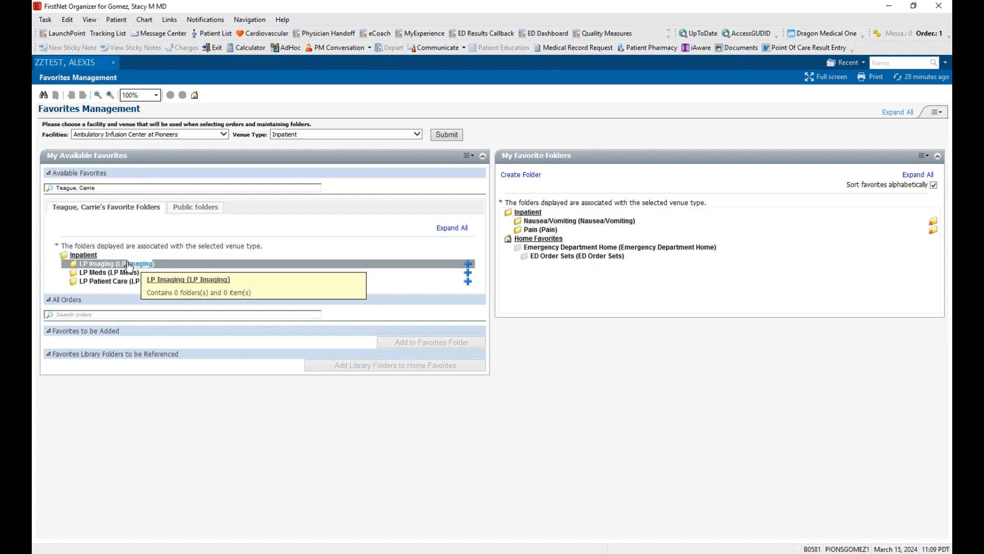
{"action": "left_click", "coordinate": [440, 270]}
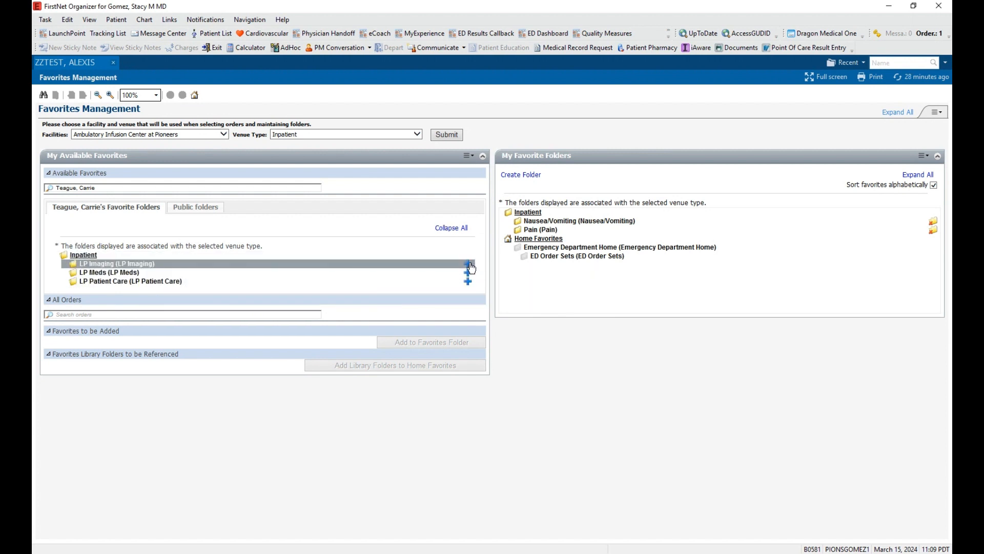
Step: Add the other provider's LP Imaging folder to the Inpatient level of the personal favorite folders
{"action": "left_click", "coordinate": [468, 265]}
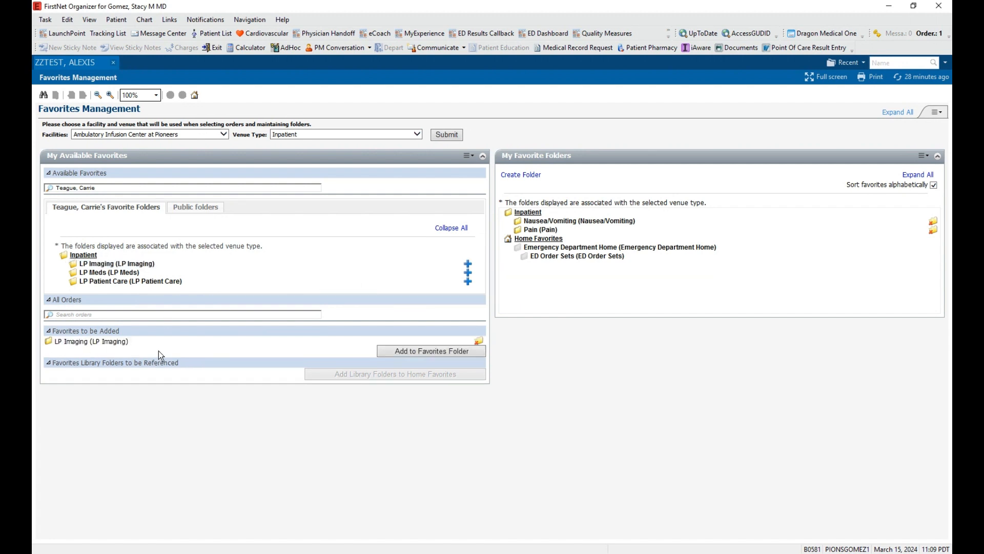
{"action": "left_click", "coordinate": [410, 353]}
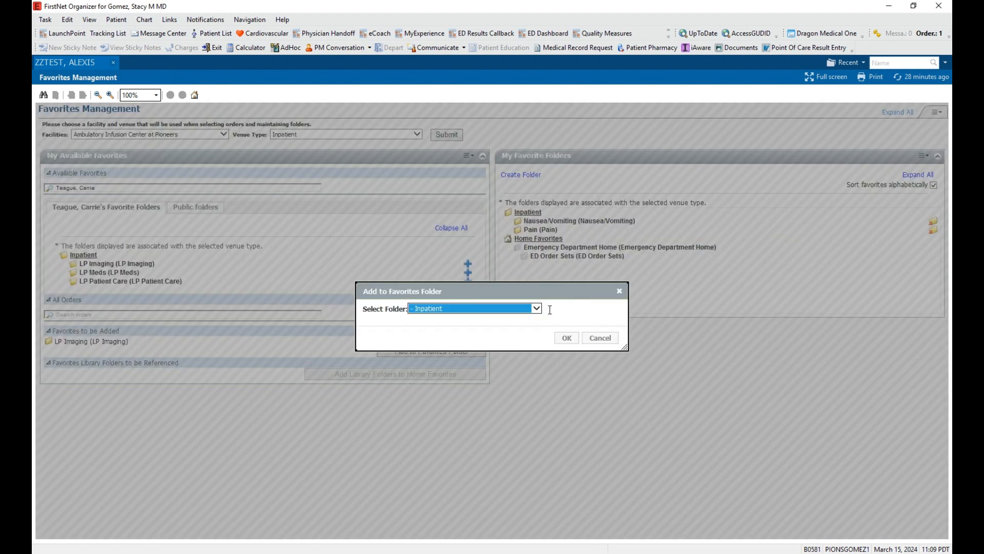
{"action": "left_click", "coordinate": [536, 308]}
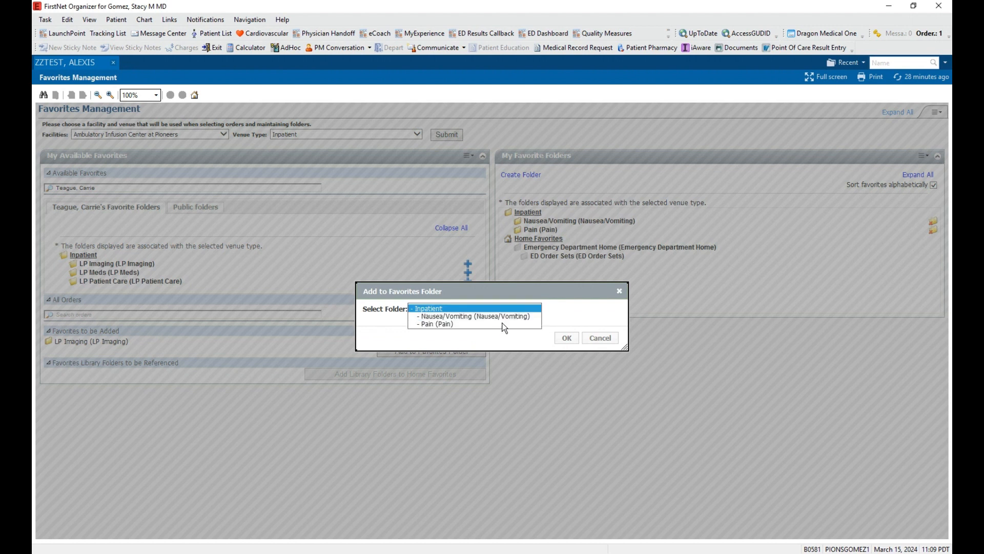
{"action": "left_click", "coordinate": [418, 309]}
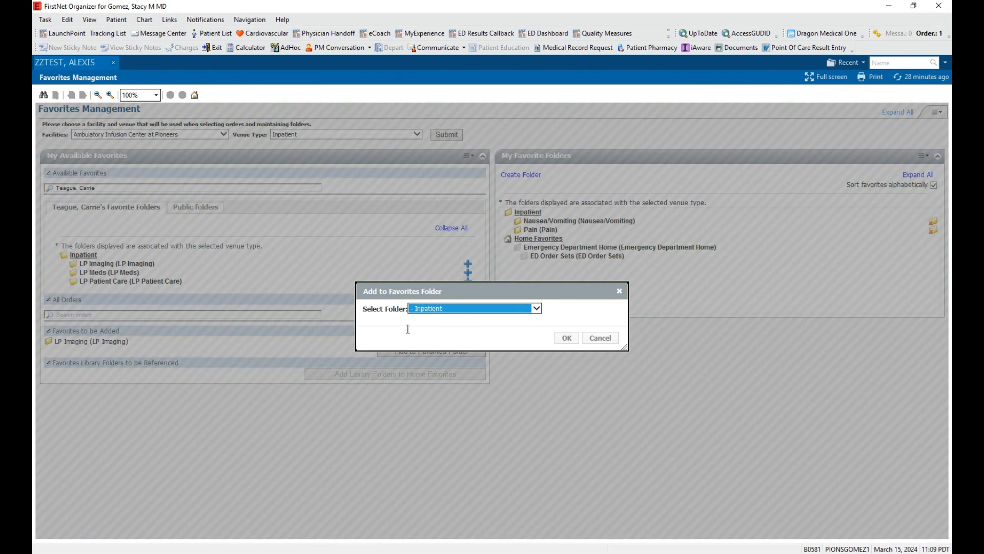
{"action": "left_click", "coordinate": [566, 337]}
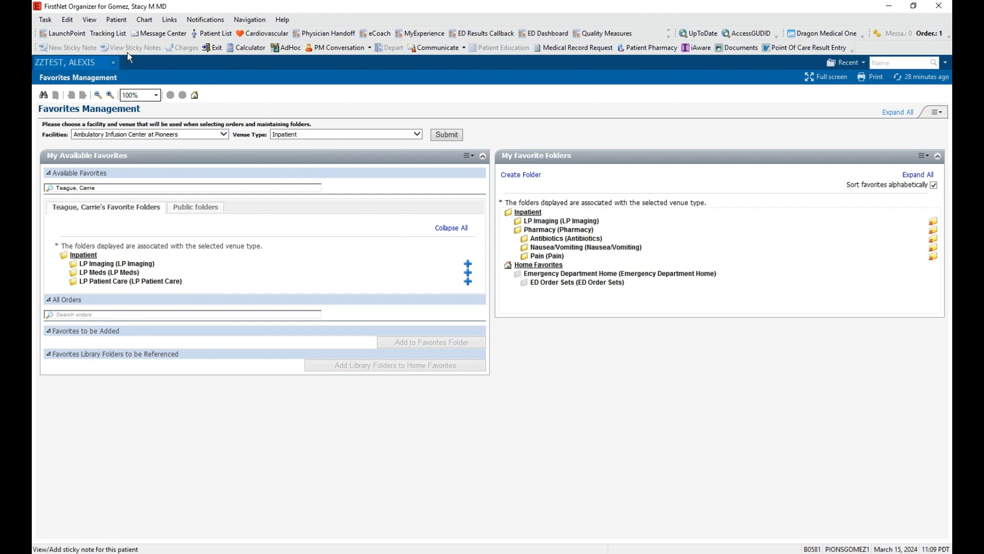
Step: Return to the patient's Quick Orders and add the inpatient LP Imaging favorites folder as a component of the Emergency Orders view
{"action": "left_click", "coordinate": [81, 63]}
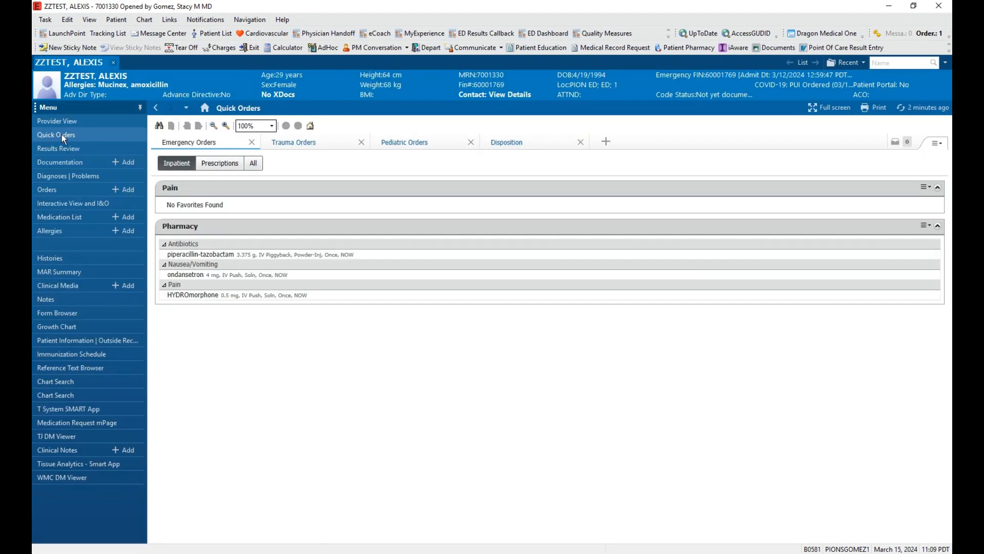
{"action": "left_click", "coordinate": [934, 142]}
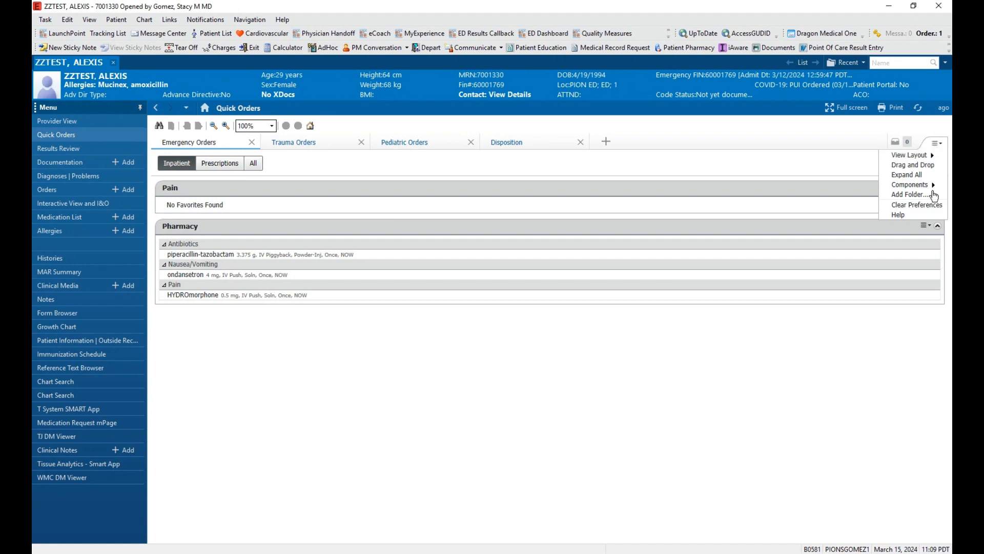
{"action": "left_click", "coordinate": [931, 196]}
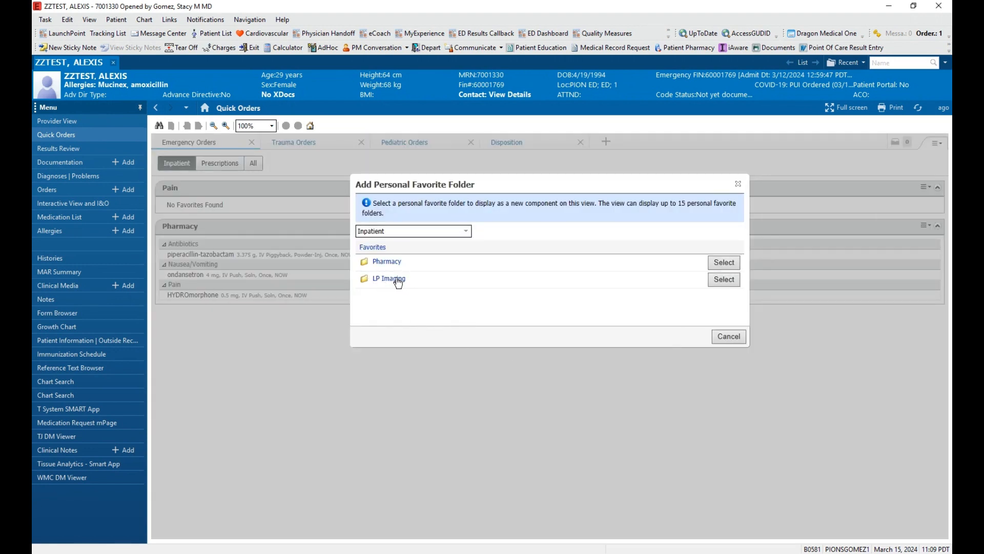
{"action": "left_click", "coordinate": [727, 281]}
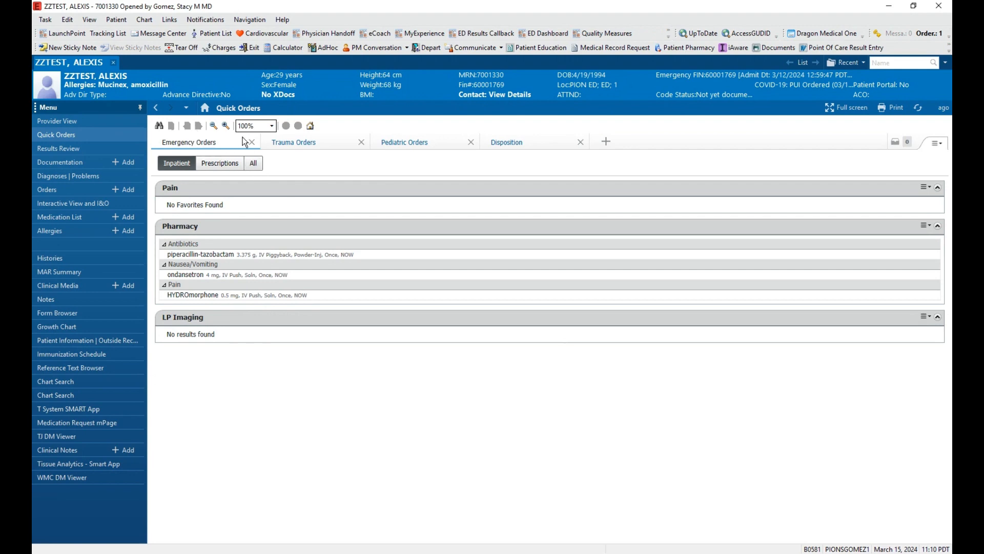
Step: Compare the Trauma Orders and Pediatric Orders views, ending on Emergency Orders
{"action": "left_click", "coordinate": [290, 146]}
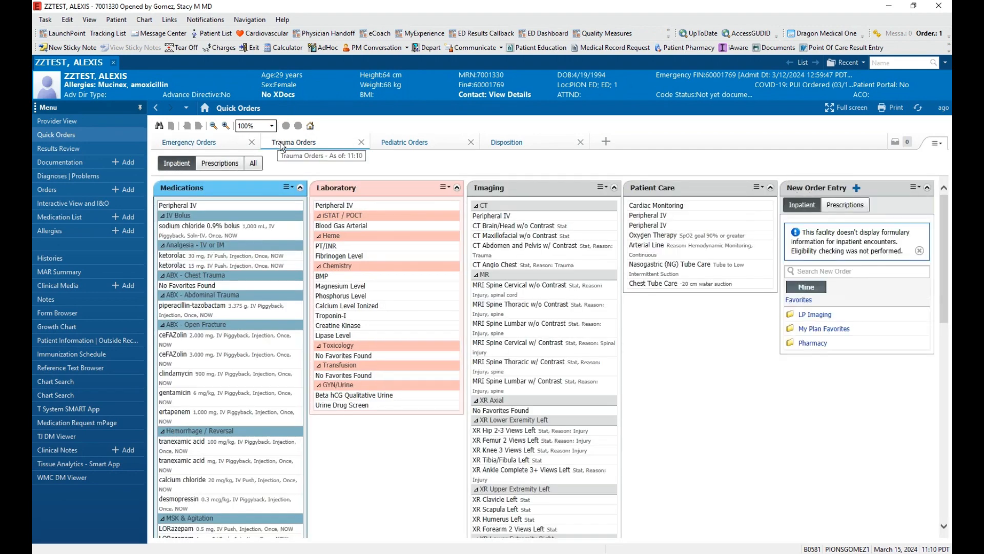
{"action": "left_click", "coordinate": [404, 145]}
{"action": "left_click", "coordinate": [300, 146]}
{"action": "left_click", "coordinate": [406, 140]}
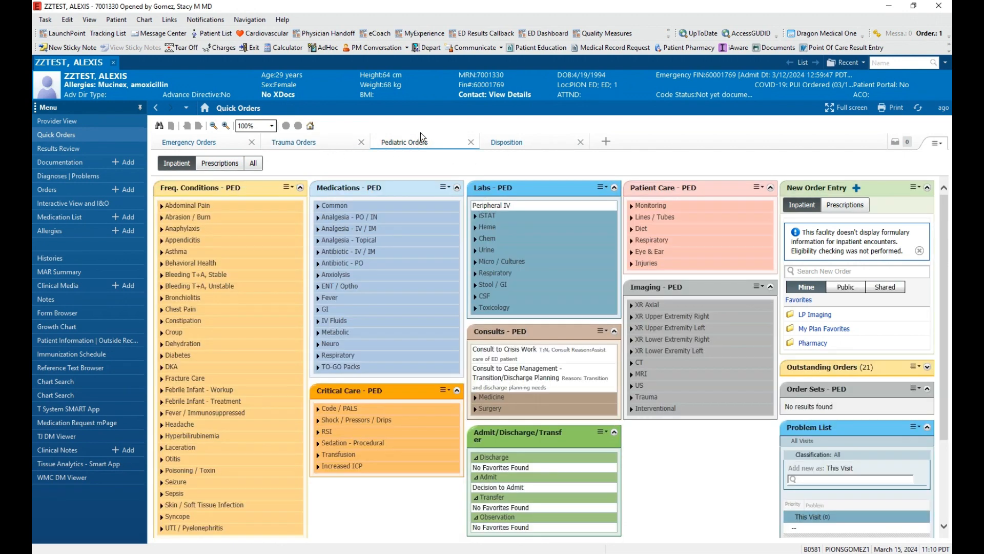
{"action": "left_click", "coordinate": [300, 144]}
{"action": "left_click", "coordinate": [199, 143]}
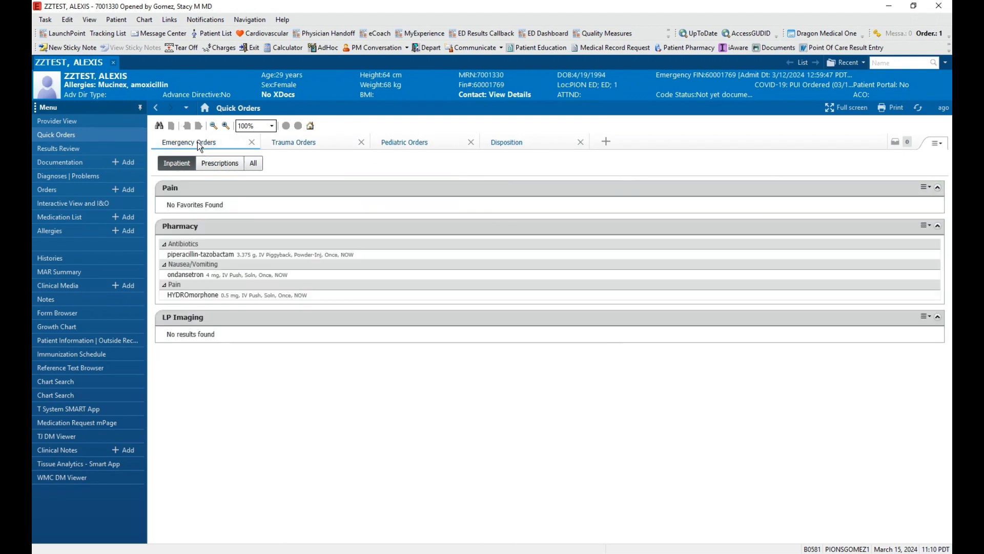
Step: Show the New Order Entry component in the Emergency Orders view
{"action": "left_click", "coordinate": [937, 143]}
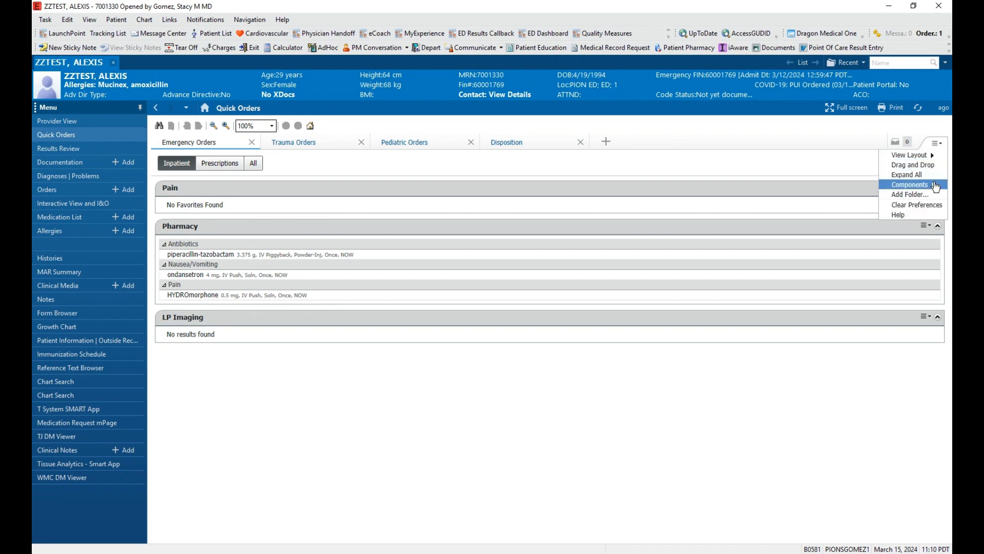
{"action": "mouse_move", "coordinate": [886, 190]}
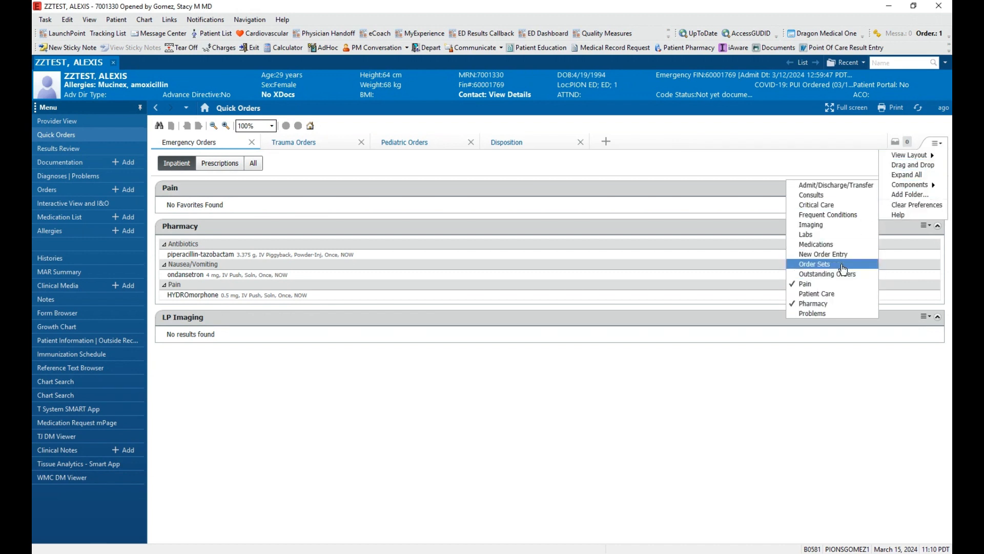
{"action": "left_click", "coordinate": [822, 254]}
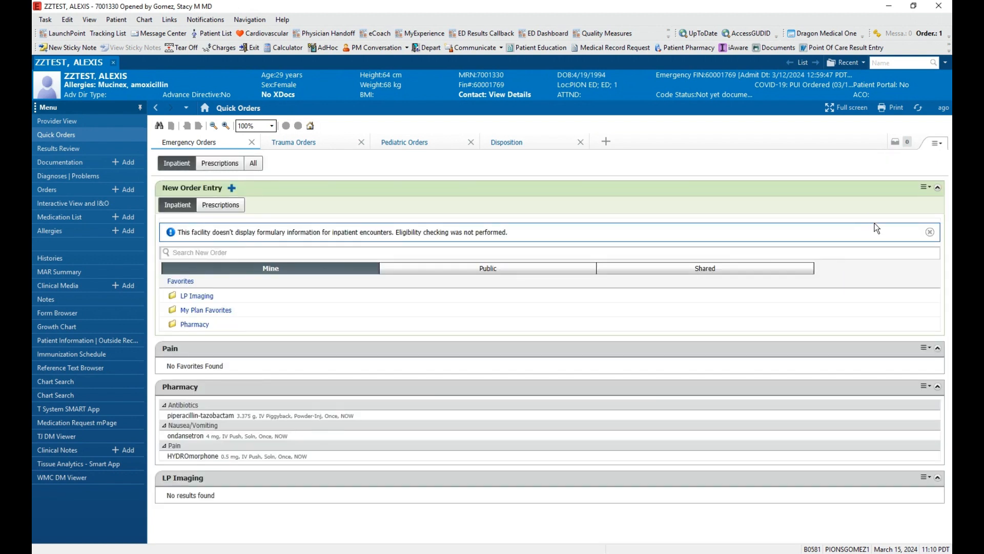
Step: View the order search and the full Add Order window from New Order Entry, and close it without ordering anything
{"action": "left_click", "coordinate": [198, 253]}
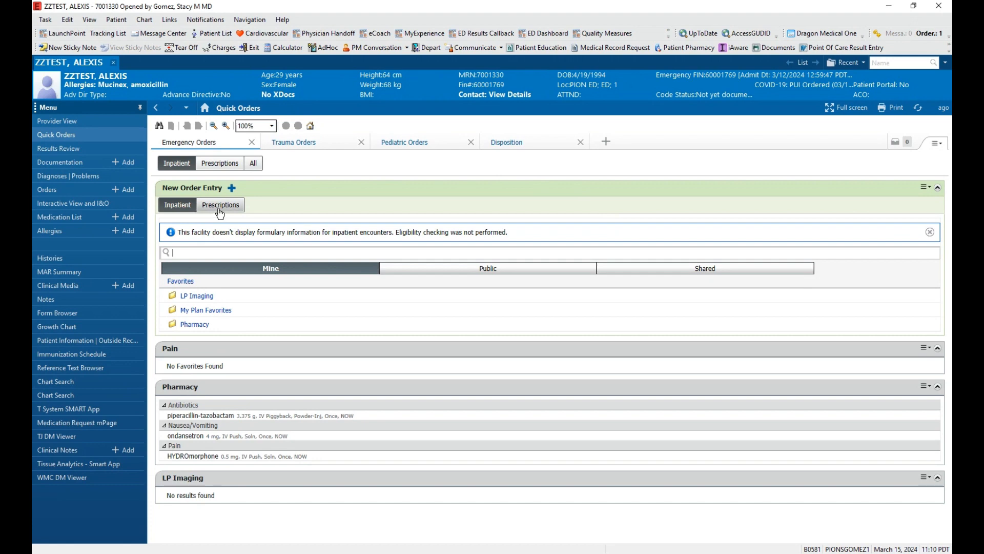
{"action": "left_click", "coordinate": [231, 188]}
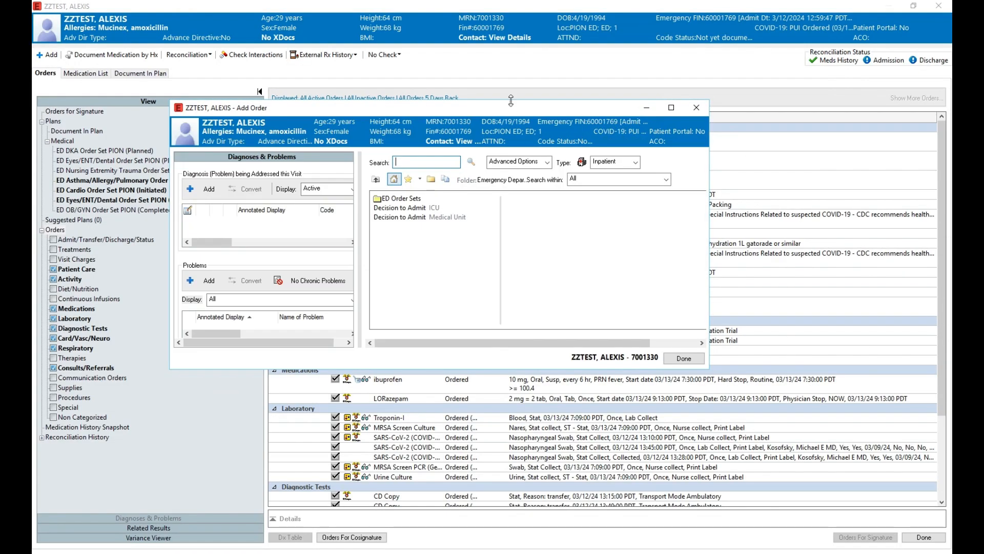
{"action": "left_click", "coordinate": [696, 108]}
{"action": "left_click", "coordinate": [938, 5]}
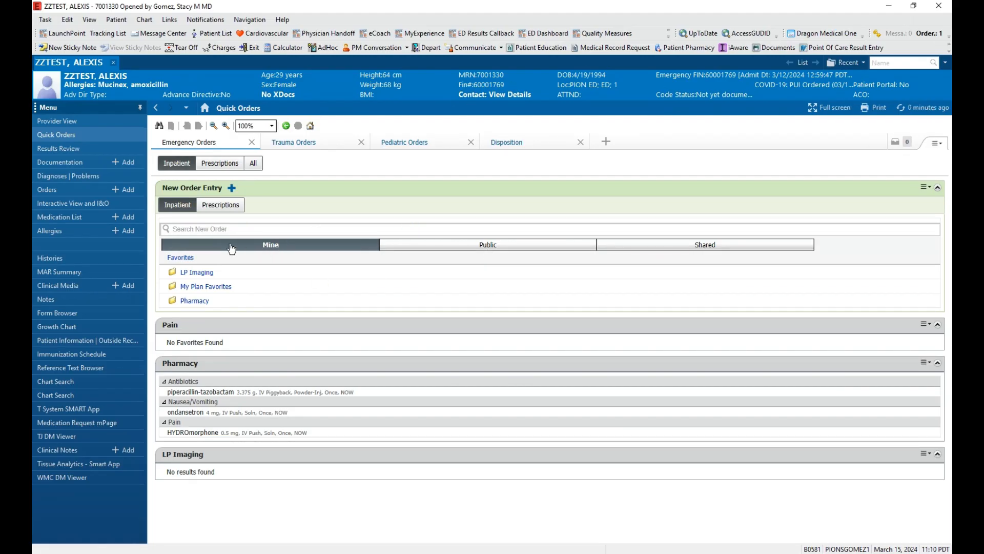
Step: Show the Public favorites and then the Shared favorites in the New Order Entry component
{"action": "left_click", "coordinate": [469, 247]}
{"action": "left_click", "coordinate": [691, 247]}
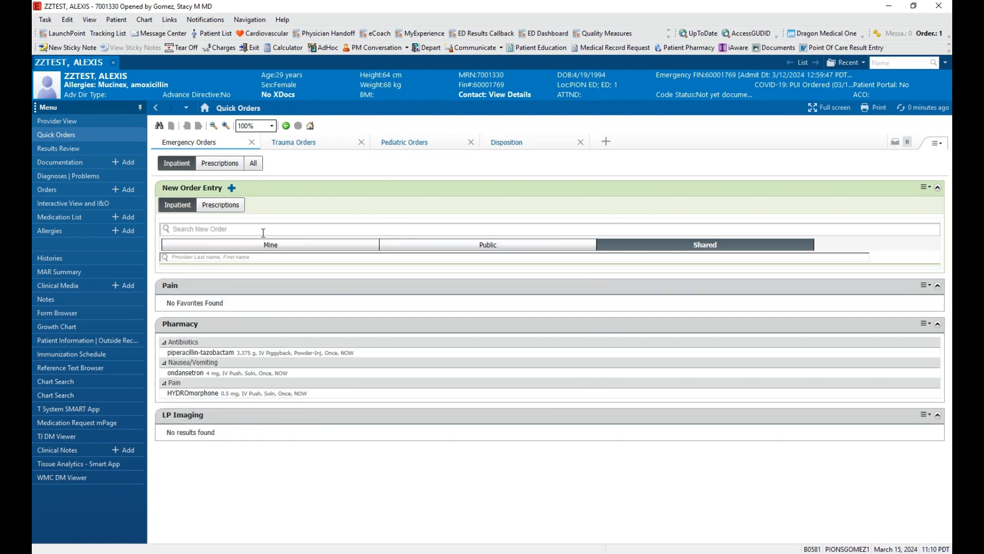
Step: Return New Order Entry to the Mine favorites and, with Drag and Drop enabled for the view, move the Pain component below Pharmacy
{"action": "left_click", "coordinate": [251, 244]}
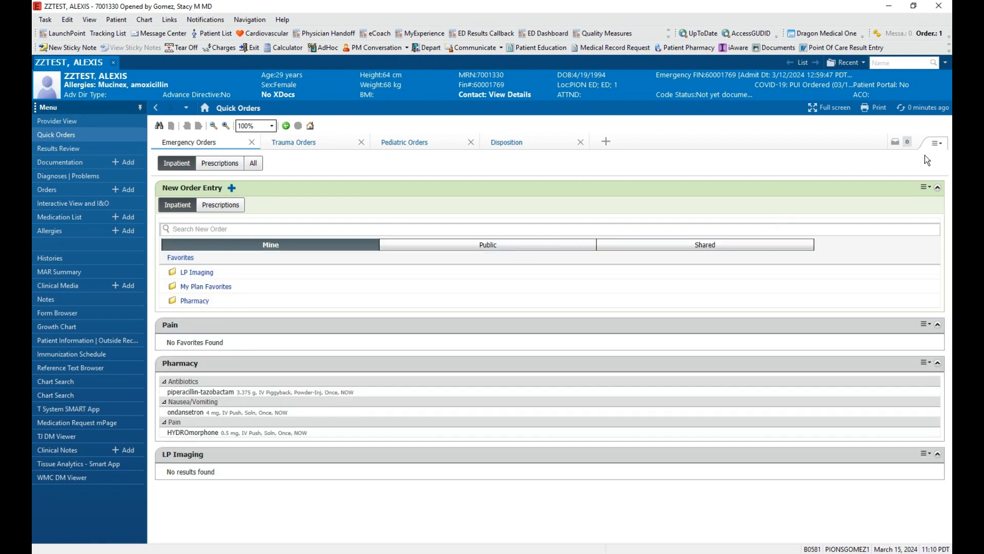
{"action": "left_click", "coordinate": [937, 143]}
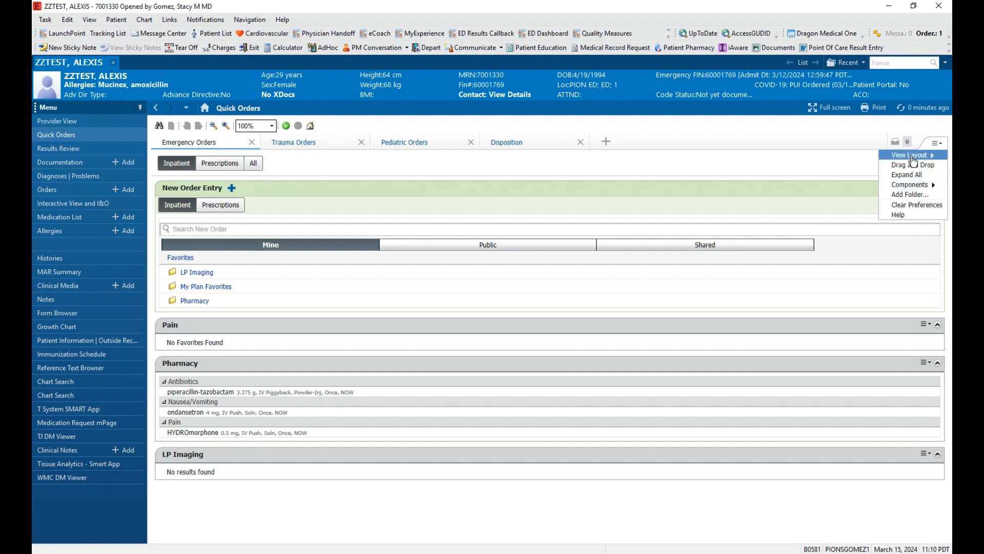
{"action": "left_click", "coordinate": [937, 144]}
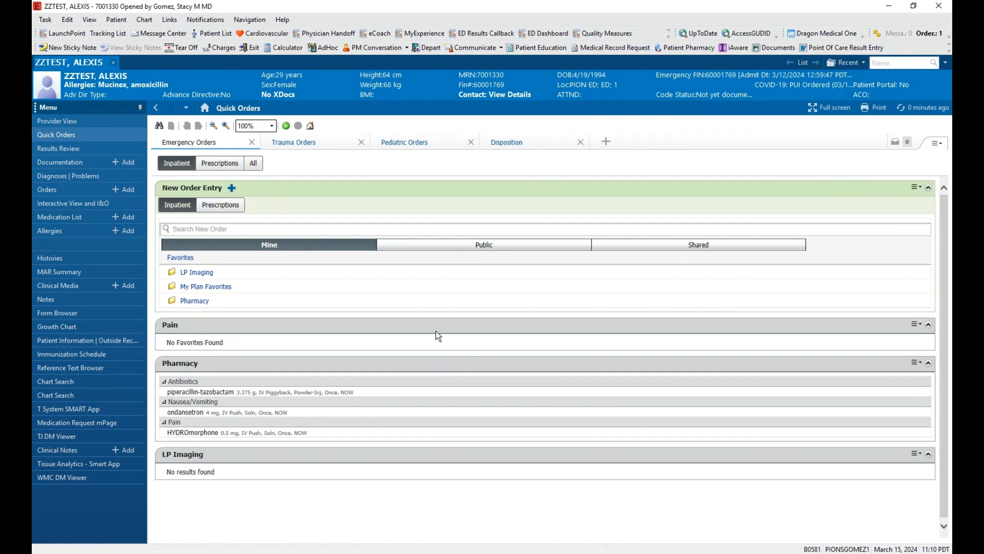
{"action": "left_click_drag", "start_coordinate": [436, 331], "coordinate": [426, 413]}
Step: Collapse all components in the Emergency Orders view and change its view layout to narrow multiple columns
{"action": "left_click", "coordinate": [938, 146]}
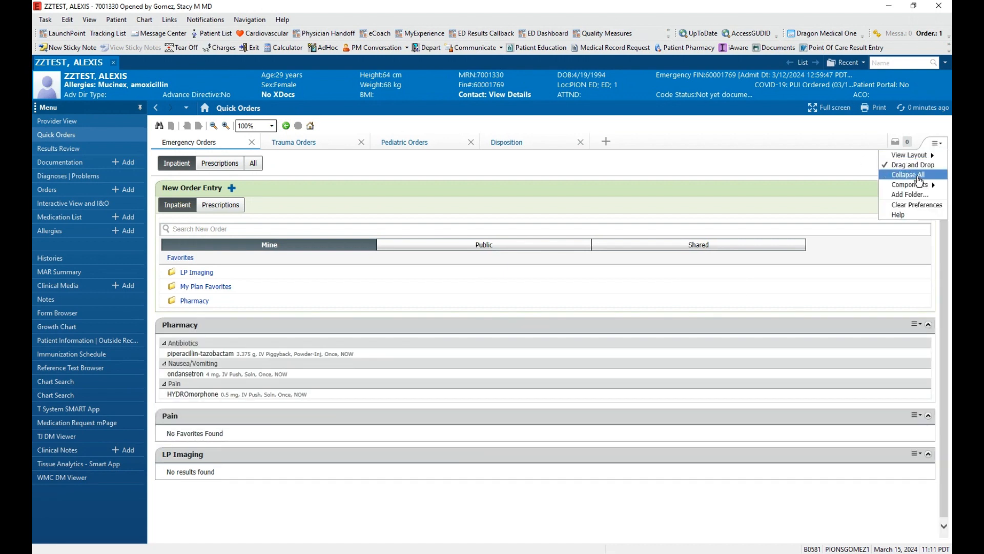
{"action": "left_click", "coordinate": [920, 179]}
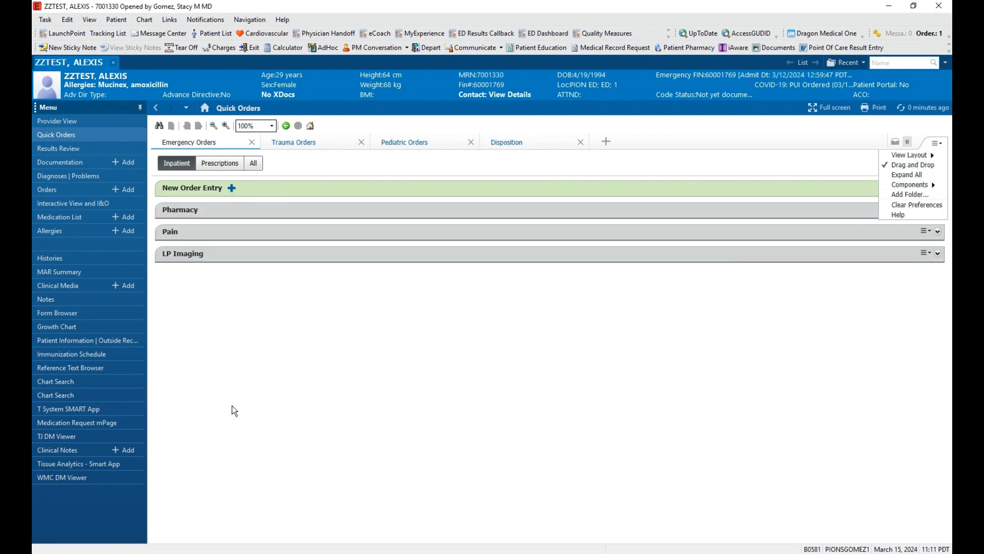
{"action": "left_click", "coordinate": [938, 145]}
{"action": "left_click", "coordinate": [856, 200]}
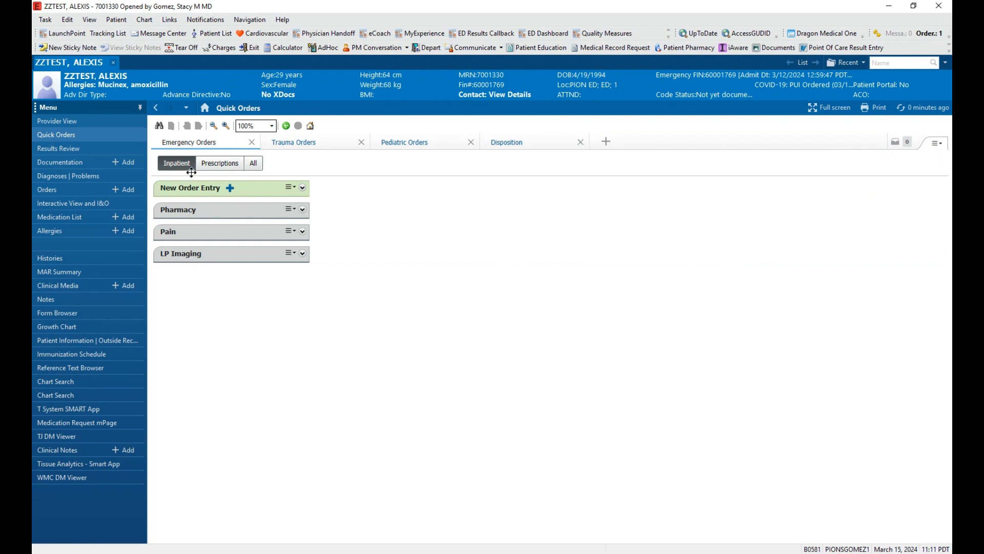
Step: Expand all components in the Emergency Orders view
{"action": "left_click", "coordinate": [938, 145]}
{"action": "left_click", "coordinate": [936, 145]}
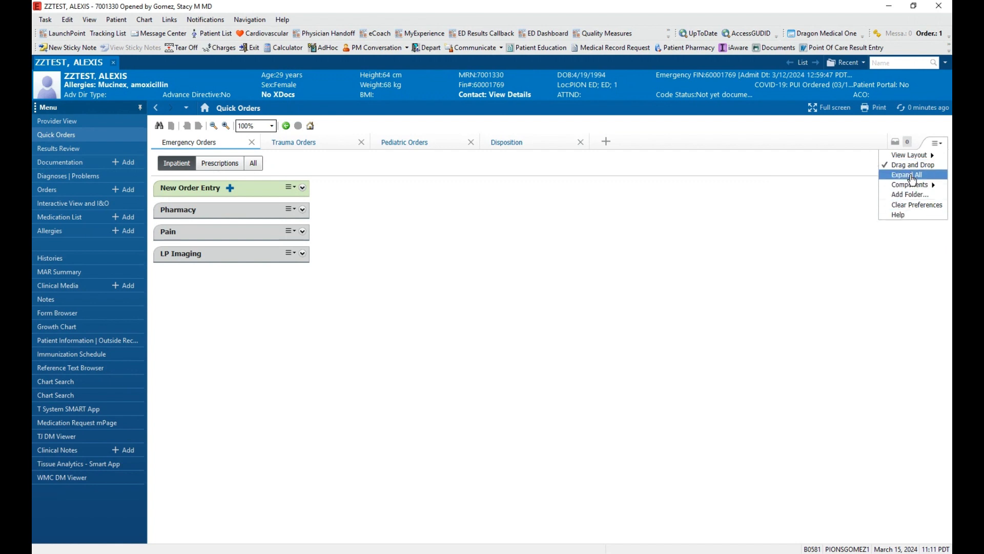